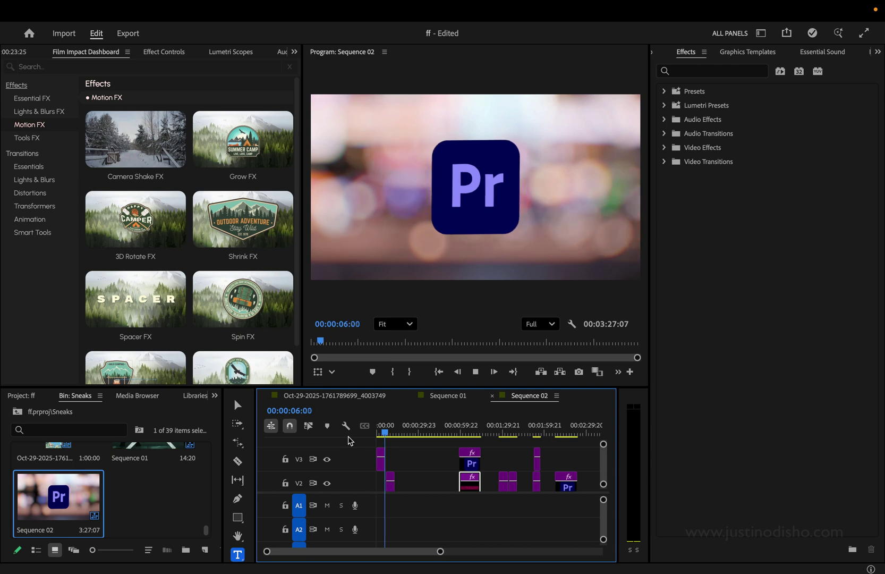
# Browse the Motion FX effects, find 3D Rotate FX, and play the logo clip from the start while reviewing its effect settings.
pyautogui.moveTo(158, 139)
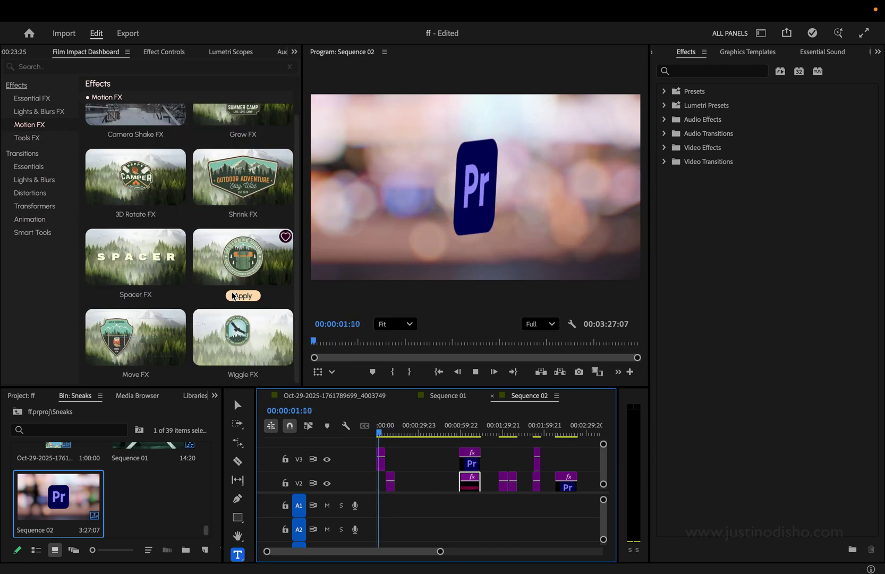
pyautogui.scroll(3, 253, 273)
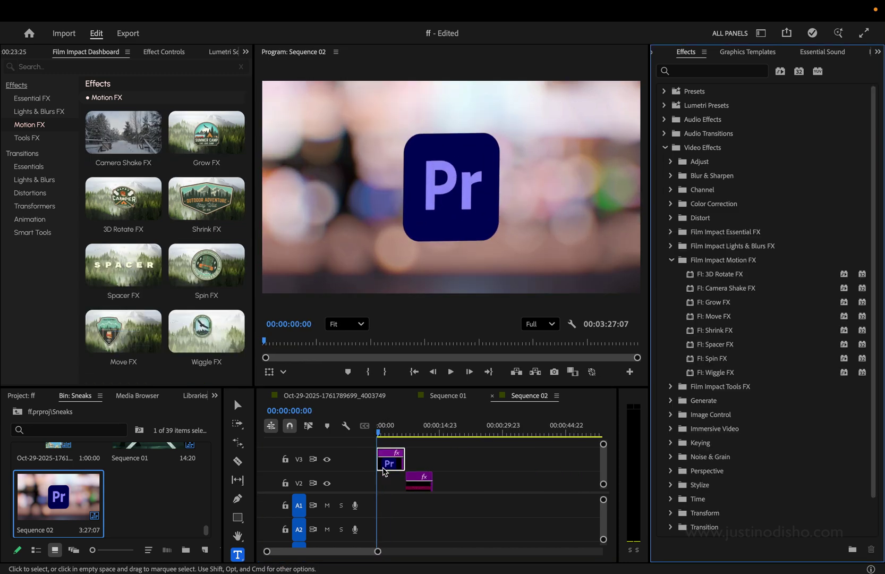
pyautogui.click(733, 273)
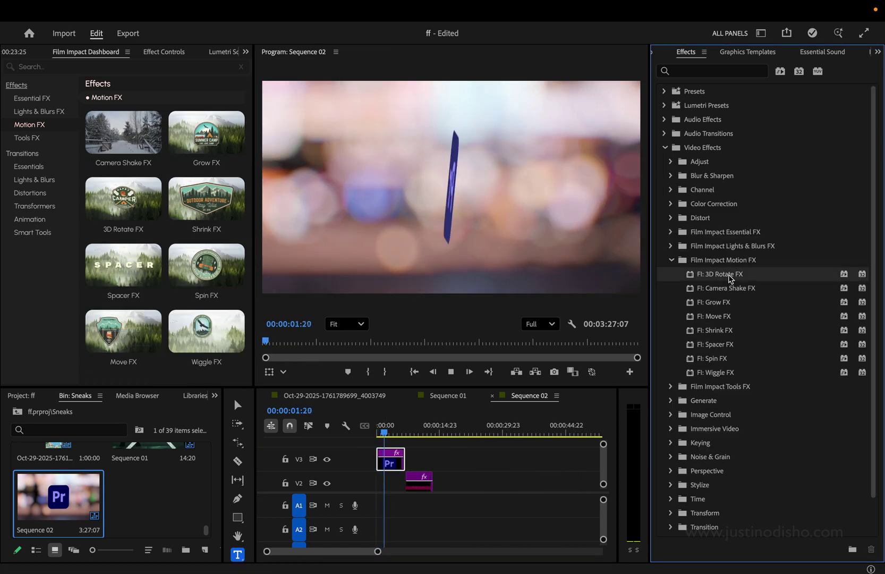
pyautogui.click(164, 52)
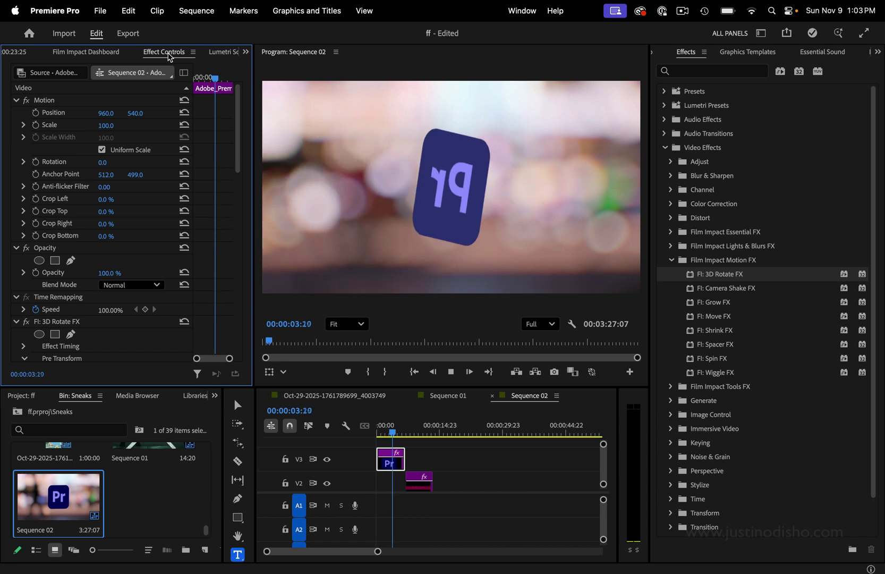
pyautogui.click(374, 430)
pyautogui.press('space')
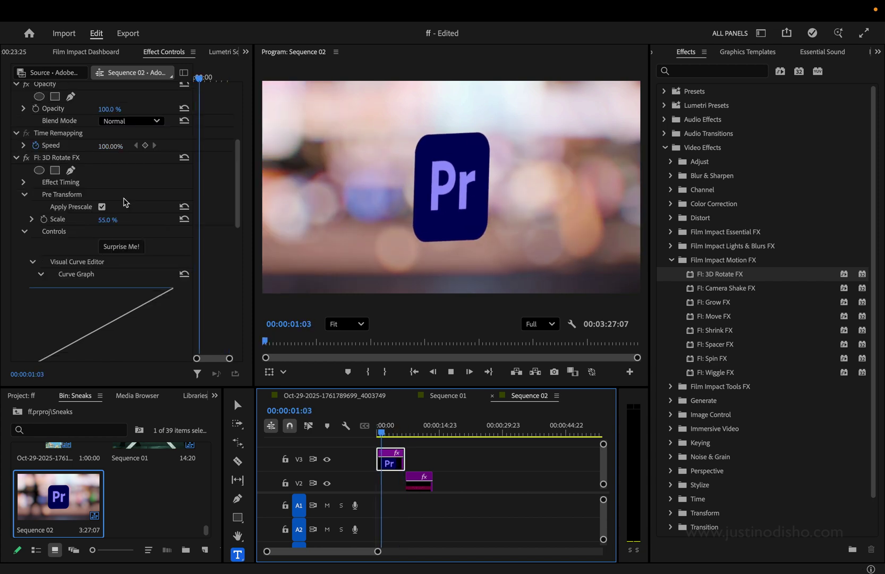
pyautogui.press('space')
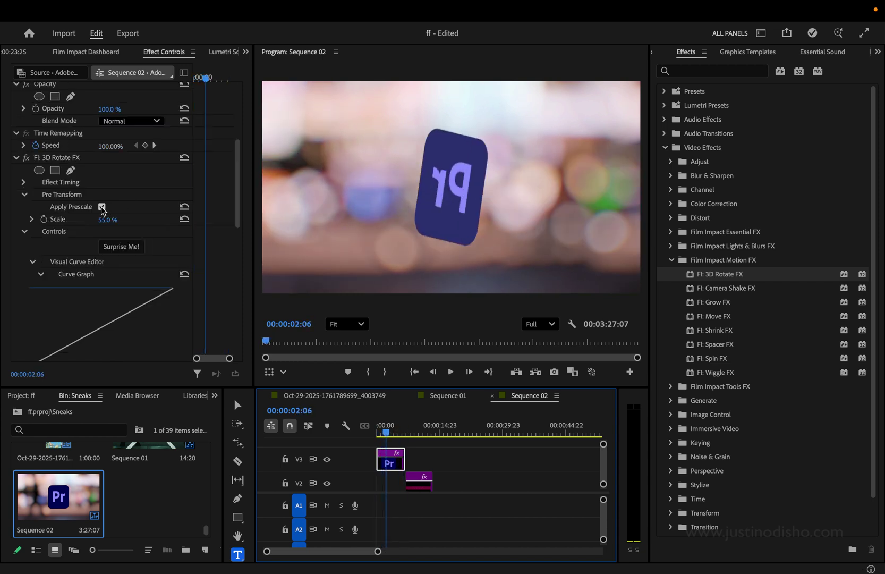
# Set the logo clip's 3D Rotate FX prescale to 51%, its axis to 298.1° and its initial rotation to -4.0.
pyautogui.click(101, 206)
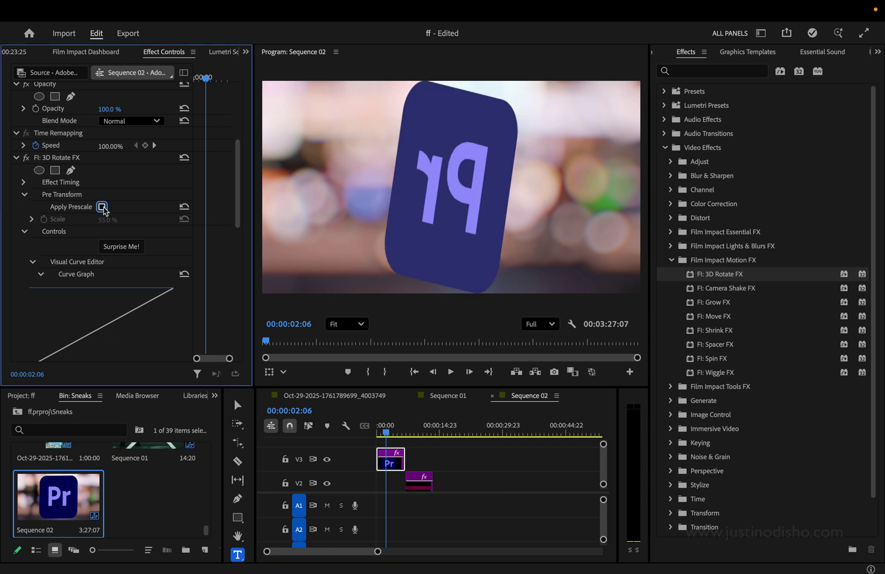
pyautogui.click(102, 207)
pyautogui.moveTo(108, 220); pyautogui.dragTo(106, 221)
pyautogui.press('space')
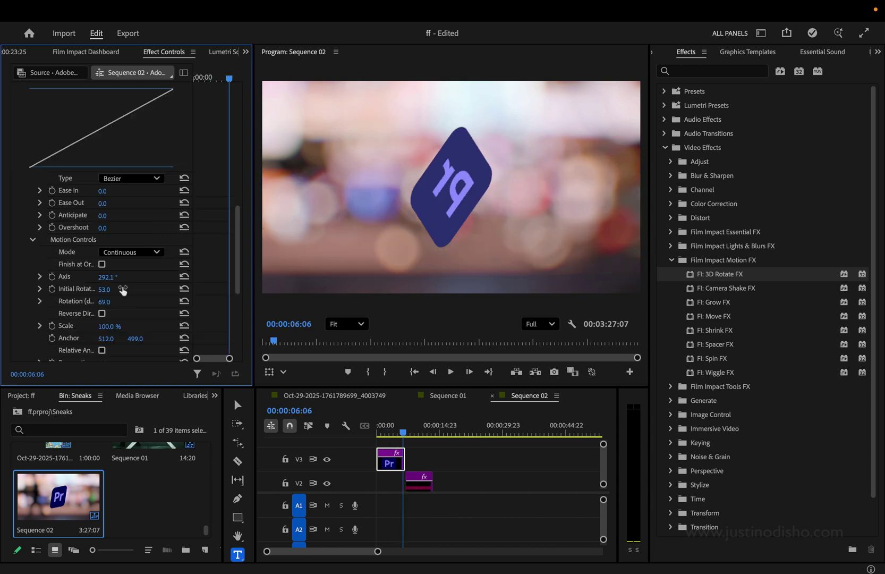
pyautogui.moveTo(108, 276); pyautogui.dragTo(74, 289)
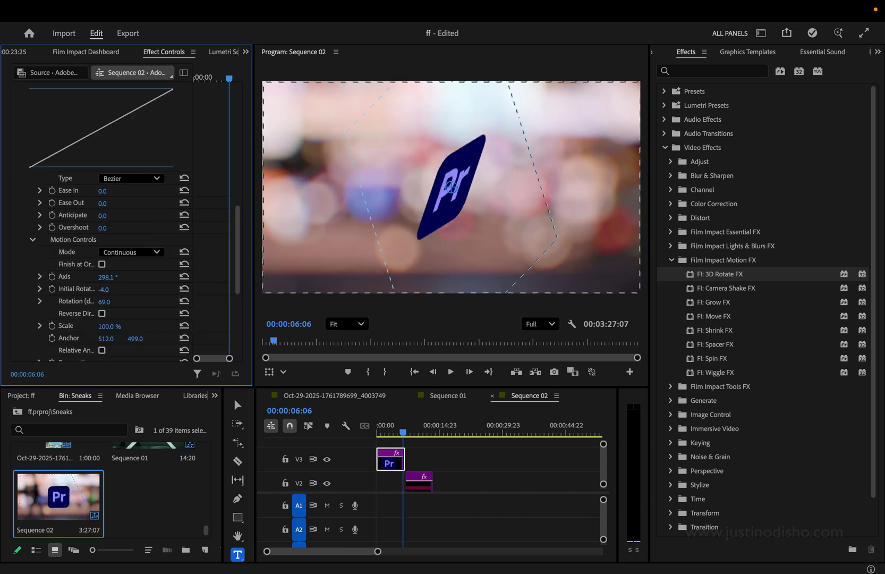
pyautogui.scroll(-3, 131, 308)
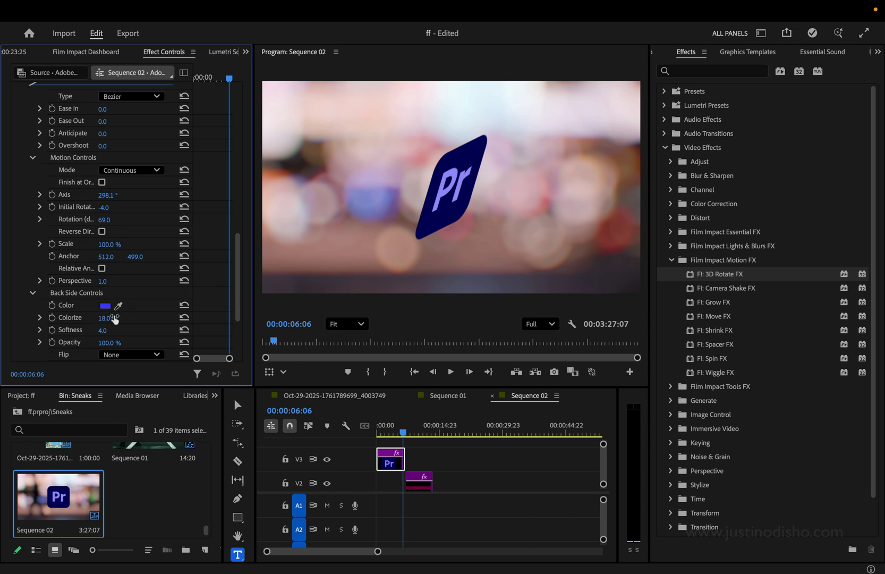
# Show the logo's back side and change its Flip setting, trying Vertical before picking the option listed above it.
pyautogui.moveTo(401, 427)
pyautogui.mouseDown()
pyautogui.moveTo(418, 428)
pyautogui.moveTo(387, 428)
pyautogui.mouseUp()
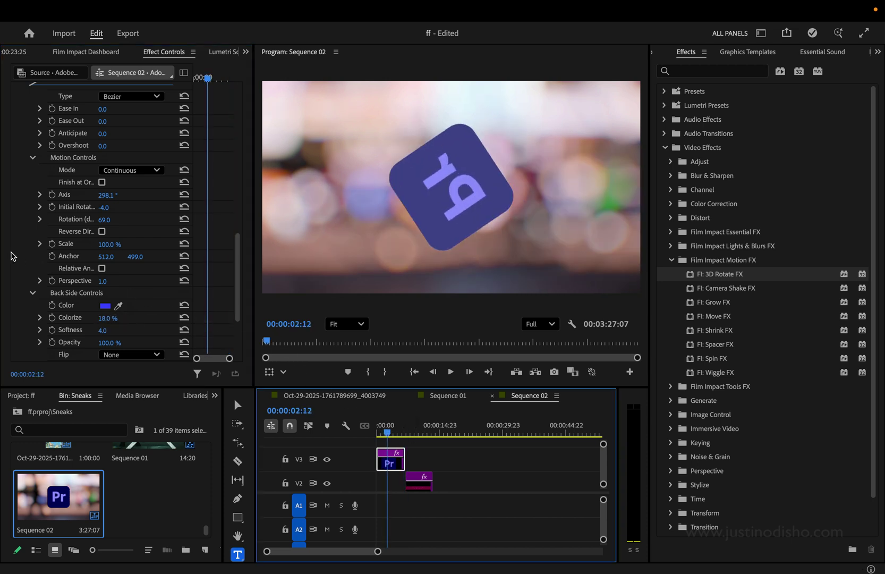
pyautogui.scroll(-1, 127, 324)
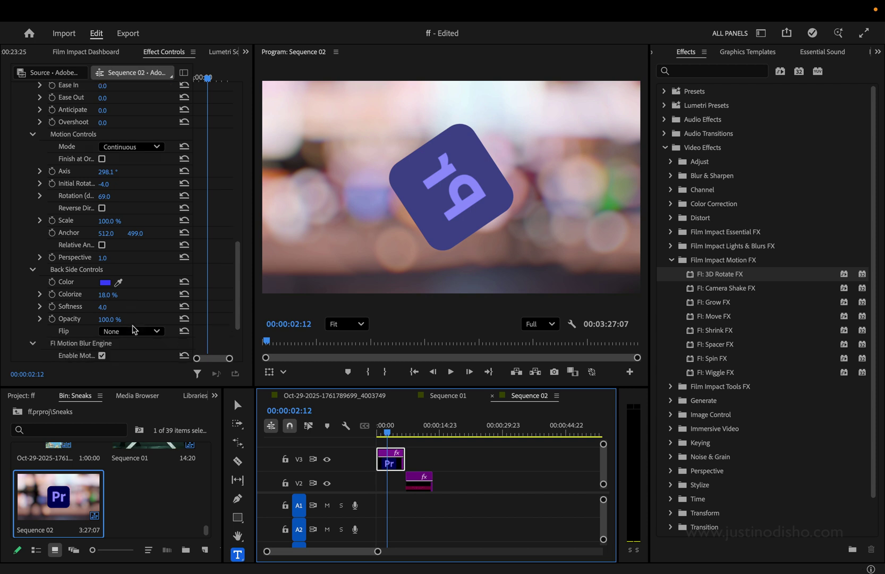
pyautogui.click(136, 331)
pyautogui.click(135, 378)
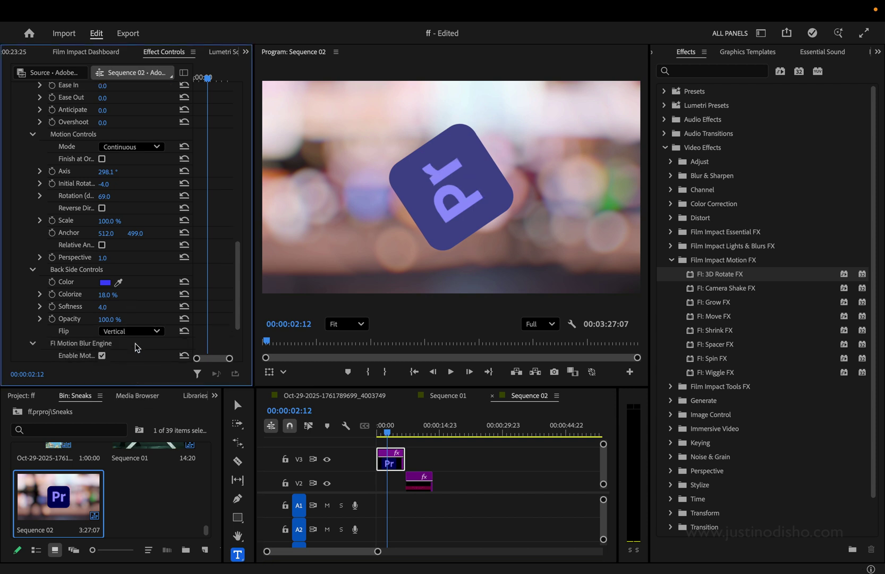
pyautogui.click(137, 332)
pyautogui.click(138, 364)
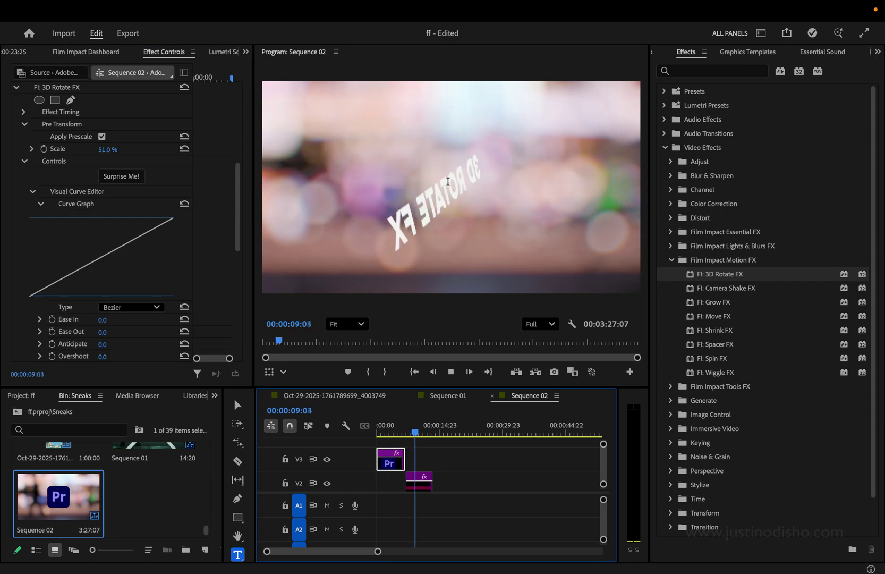
# Select the street clip with Camera Shake FX on V1, set its camera mode to One Handed, and preview it.
pyautogui.press('Left')
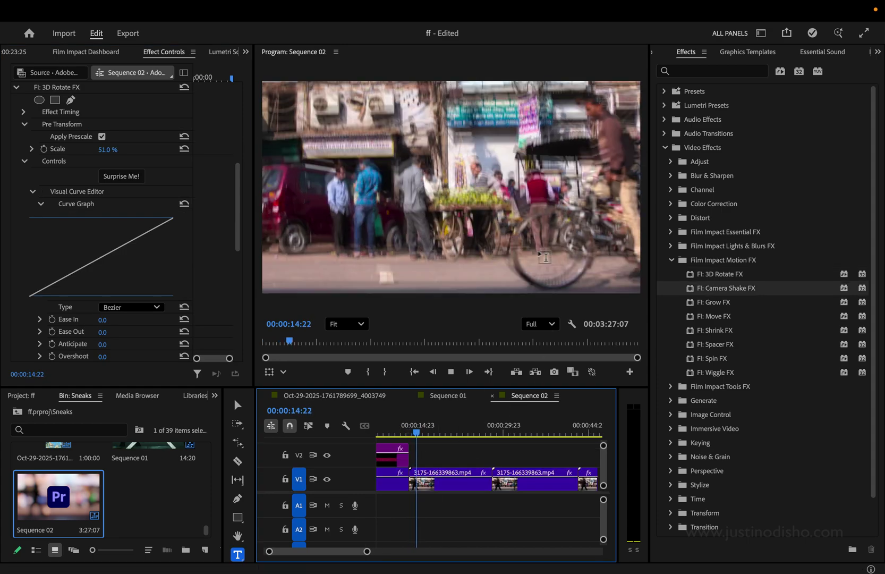
pyautogui.press('space')
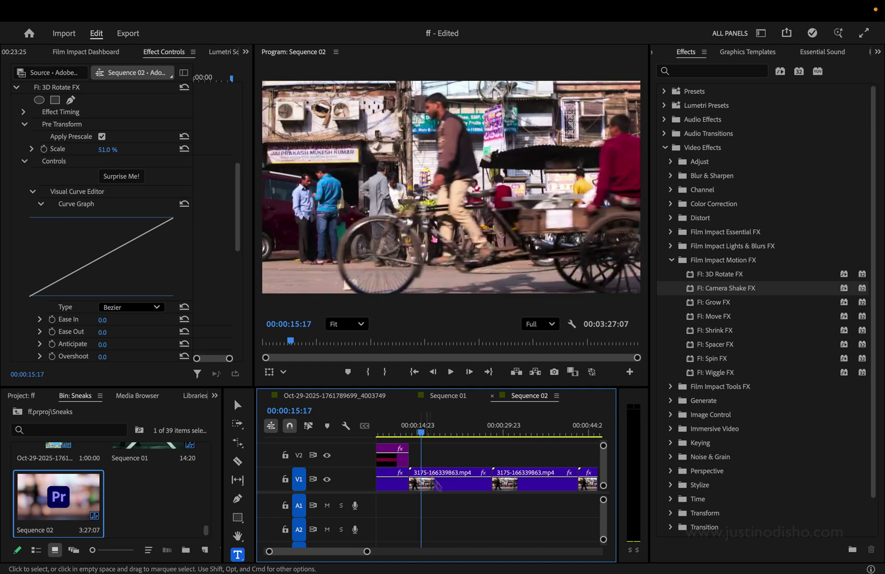
pyautogui.click(439, 482)
pyautogui.scroll(-3, 142, 203)
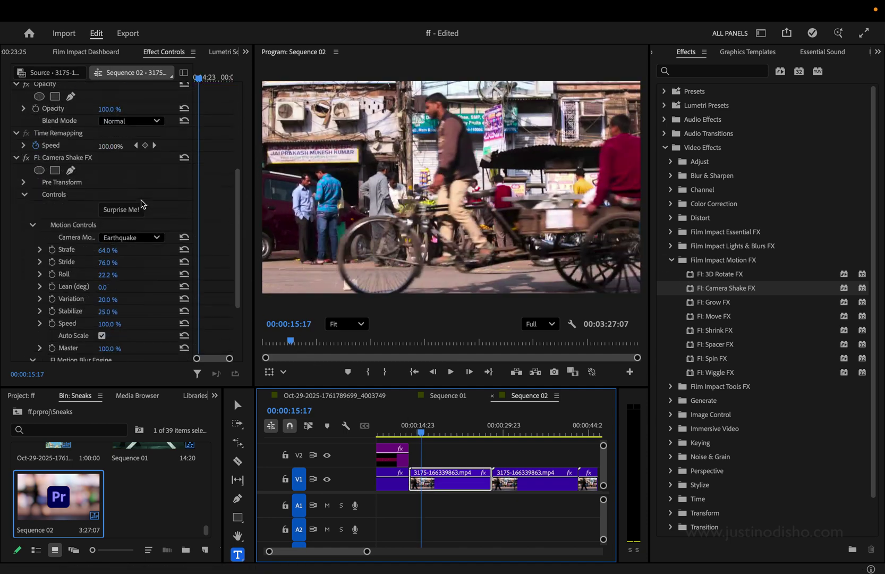
pyautogui.click(149, 241)
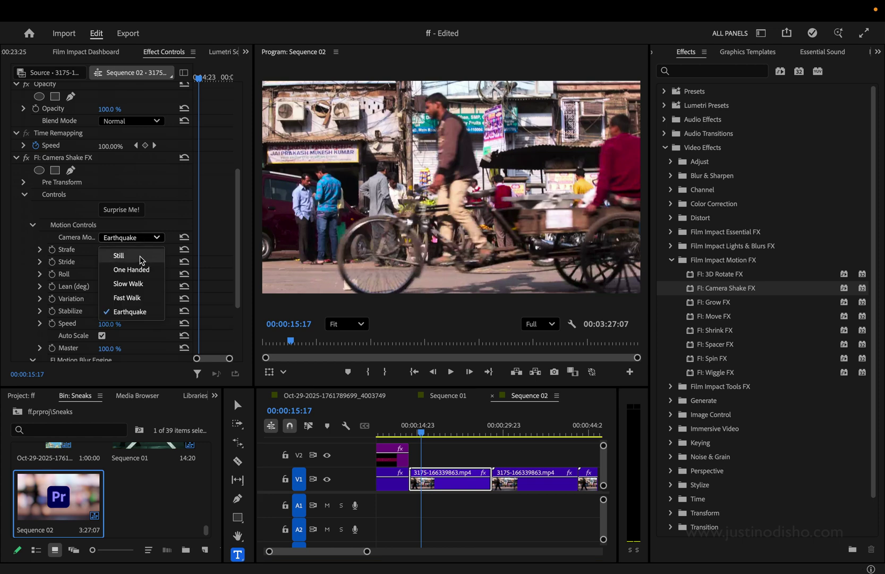
pyautogui.click(131, 270)
pyautogui.press('space')
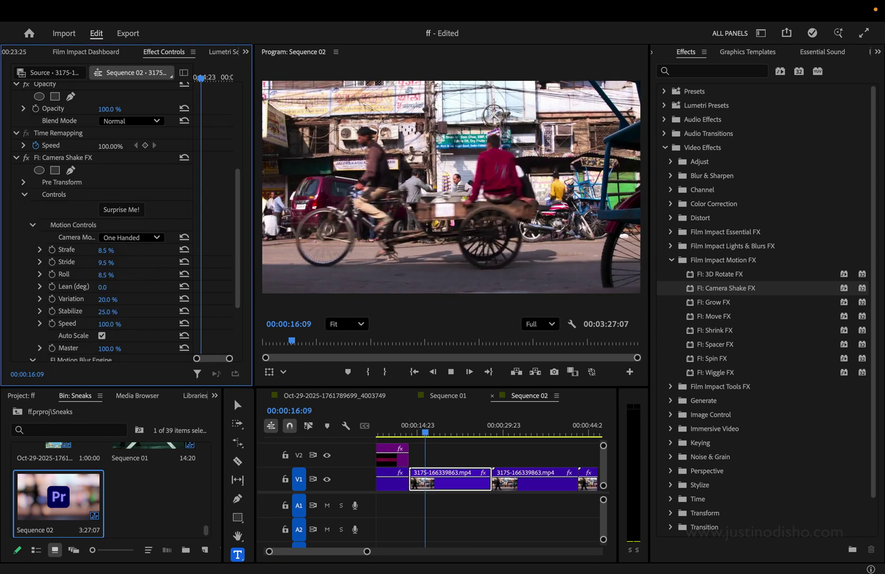
pyautogui.press('space')
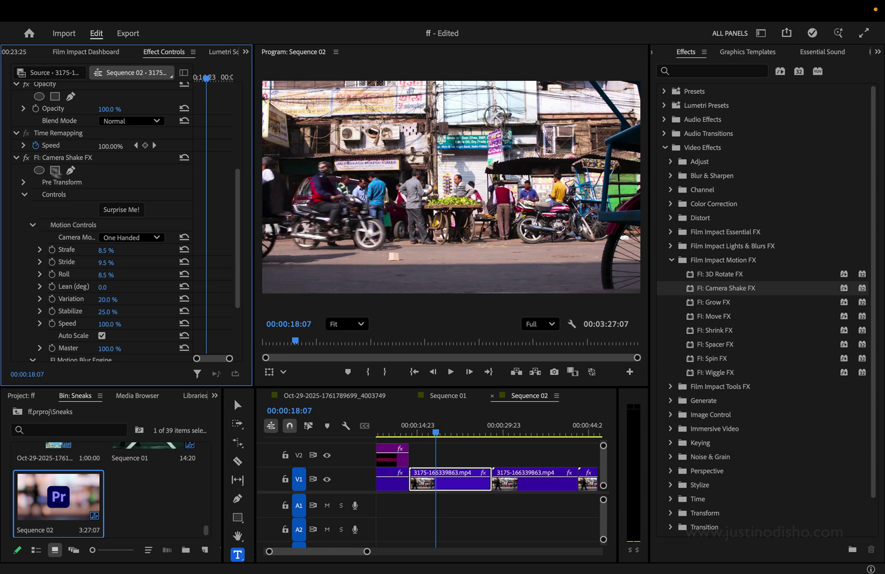
# Compare playback of the street clip with Camera Shake FX disabled and enabled.
pyautogui.click(25, 157)
pyautogui.click(415, 432)
pyautogui.press('space')
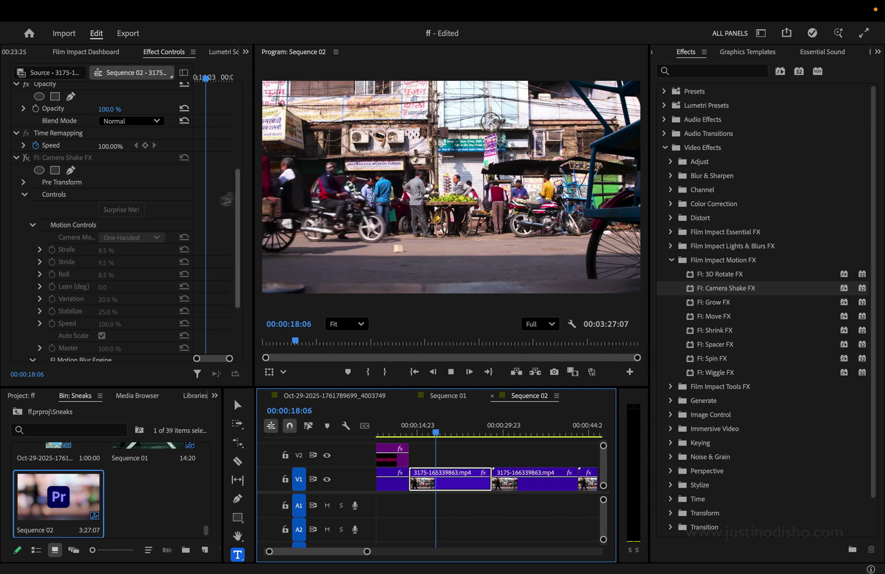
pyautogui.press('space')
pyautogui.click(25, 157)
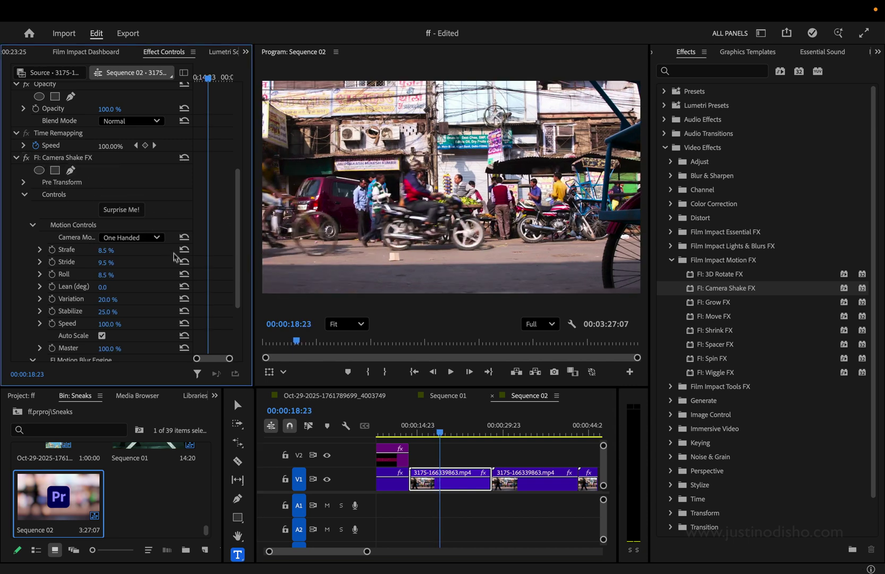
pyautogui.press('space')
# Change the camera shake mode to Slow Walk with Strafe at 12.5% and replay the clip from near its start.
pyautogui.click(153, 239)
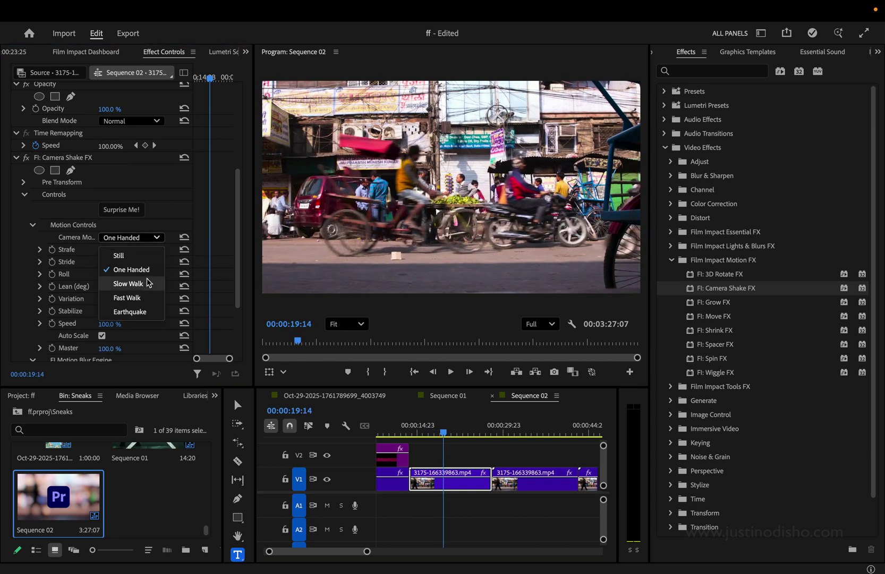
pyautogui.click(149, 281)
pyautogui.moveTo(105, 253); pyautogui.dragTo(90, 268)
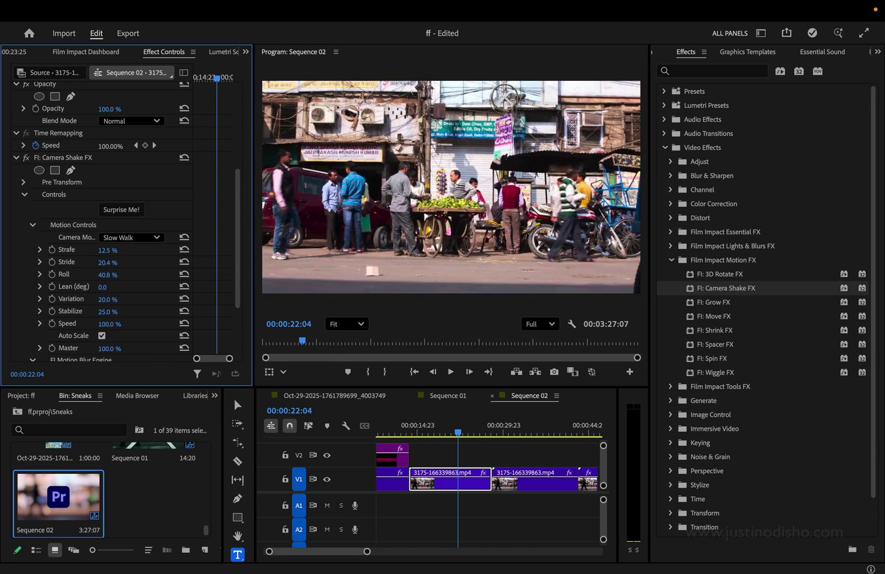
pyautogui.click(417, 427)
pyautogui.press('space')
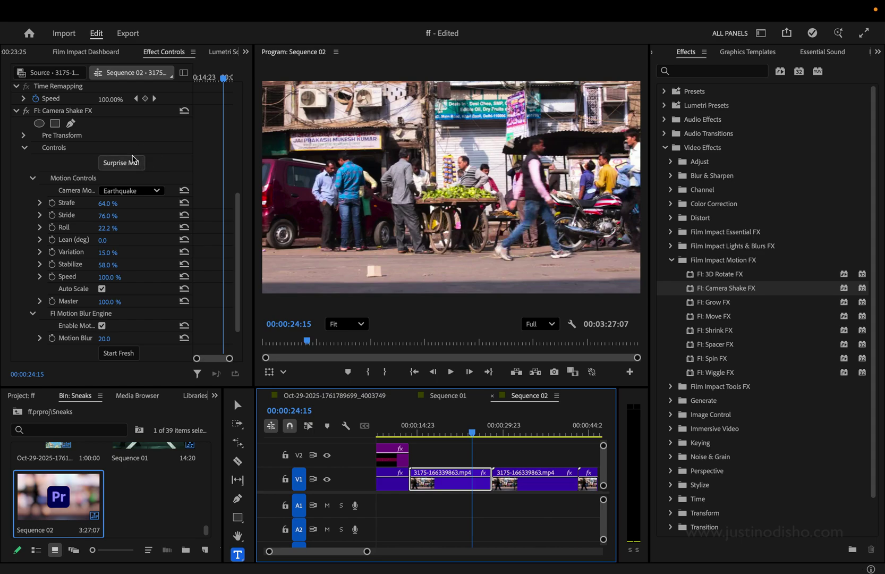
# Randomize the Camera Shake FX settings twice with Surprise Me and preview the results.
pyautogui.click(122, 163)
pyautogui.press('space')
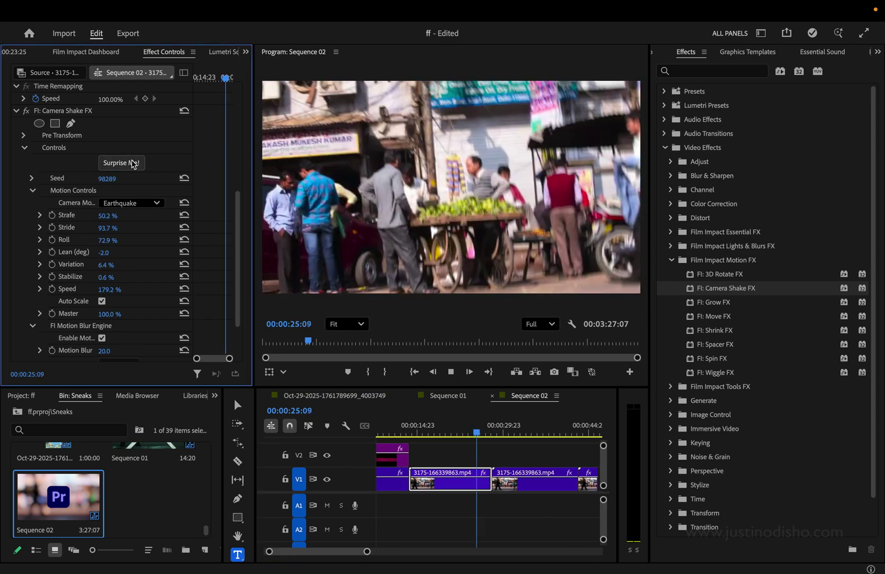
pyautogui.click(429, 431)
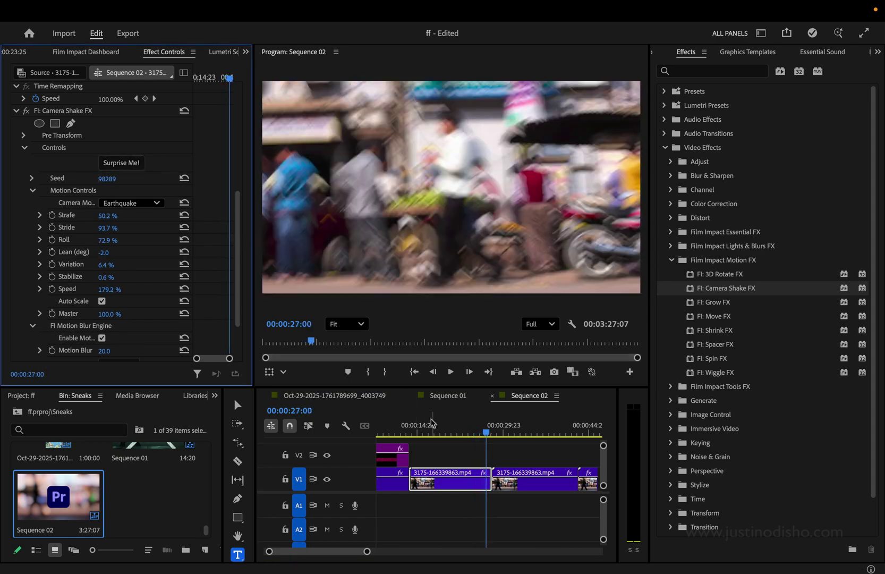
pyautogui.click(125, 168)
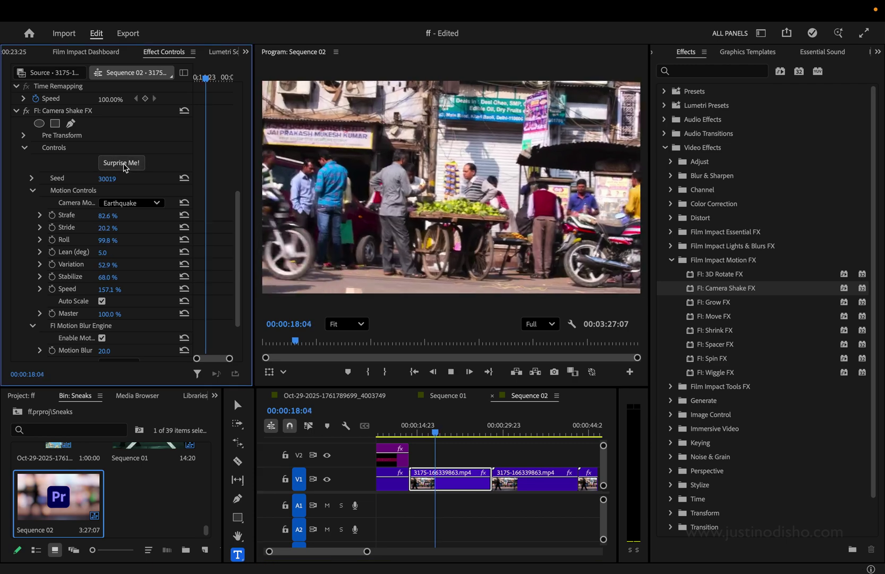
# Clear all Camera Shake FX settings on the clip with Start Fresh.
pyautogui.scroll(-2, 135, 279)
pyautogui.click(119, 314)
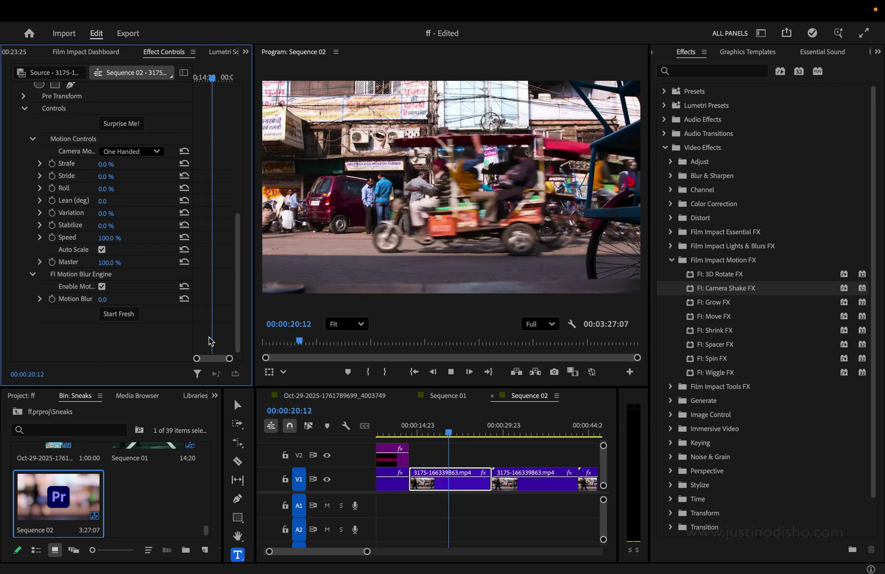
# Remove the existing effect from the following street clip and apply FI: Grow FX to it.
pyautogui.click(499, 429)
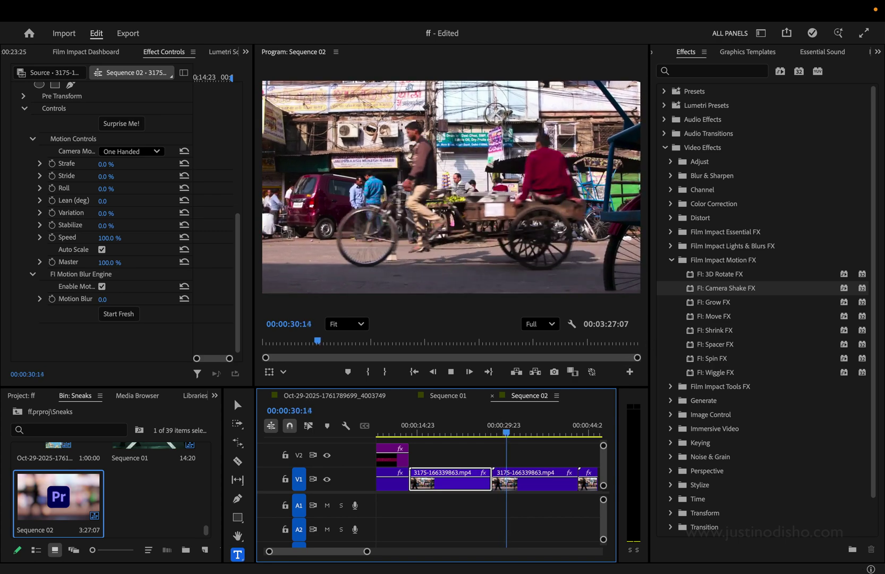
pyautogui.scroll(3, 172, 264)
pyautogui.click(106, 330)
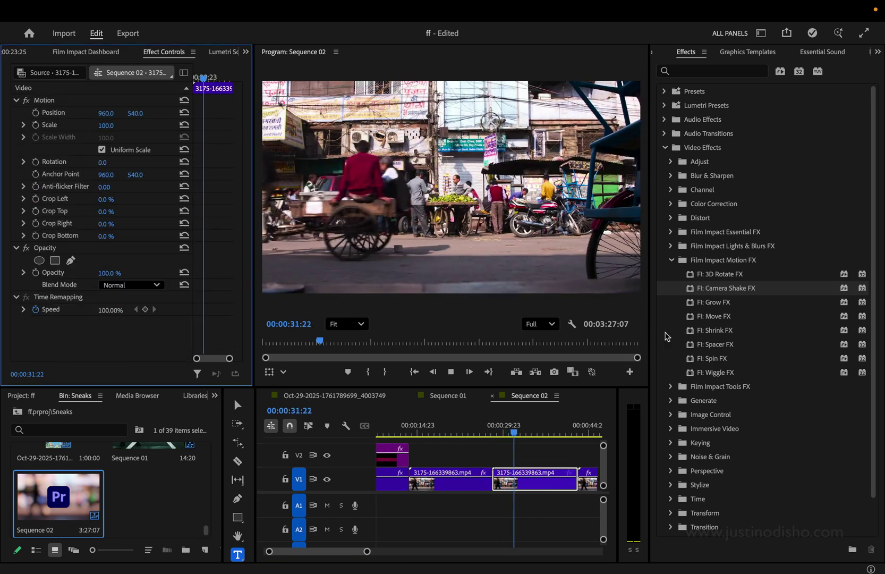
pyautogui.moveTo(735, 307); pyautogui.dragTo(533, 480)
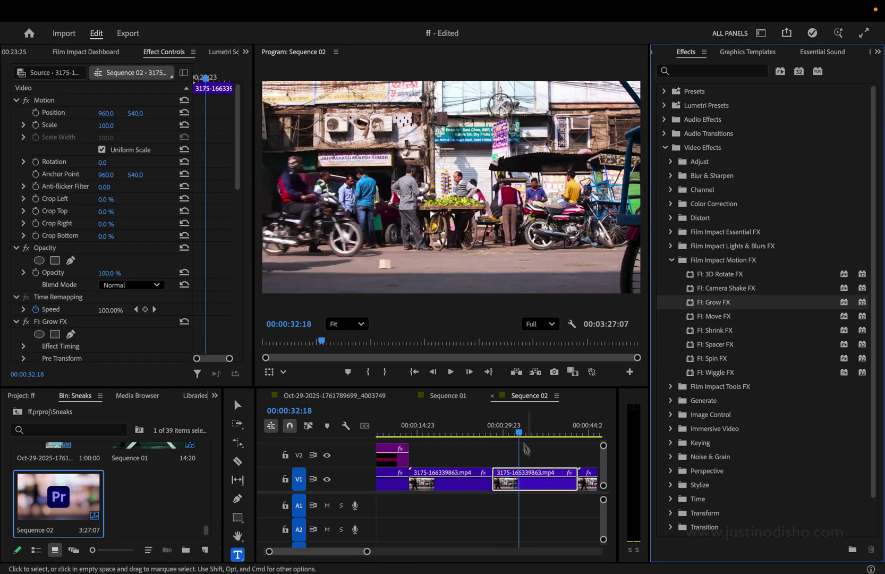
# Play the clip from its start and review the Grow FX curve and motion controls.
pyautogui.click(496, 428)
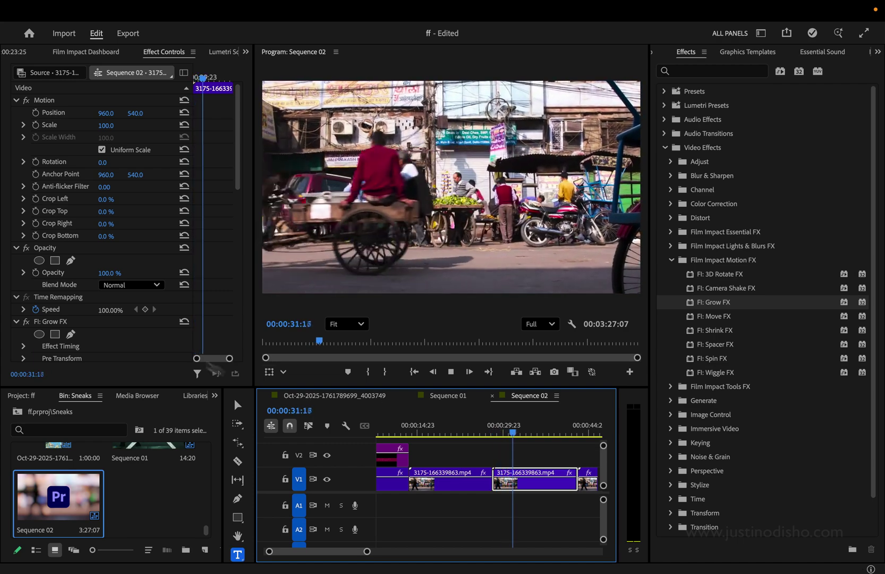
pyautogui.scroll(-4, 157, 336)
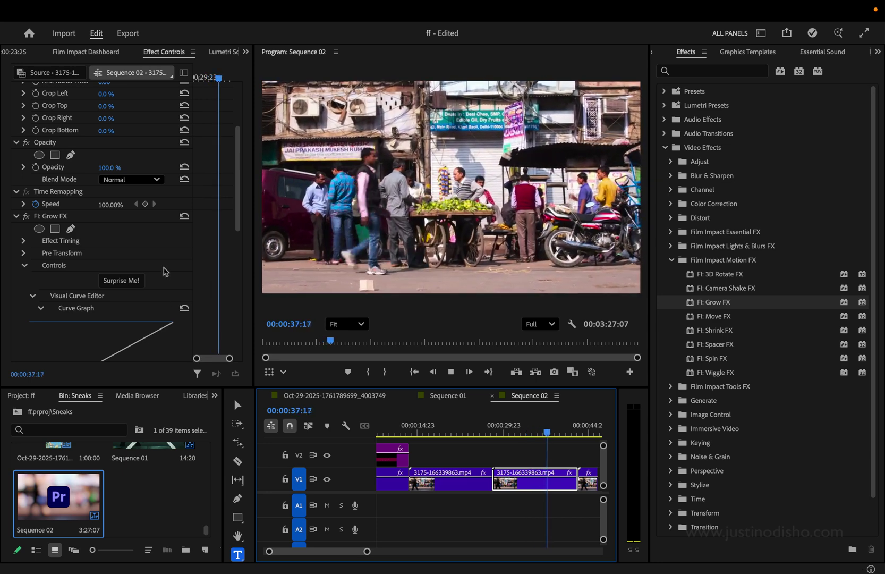
pyautogui.press('space')
pyautogui.scroll(-5, 165, 271)
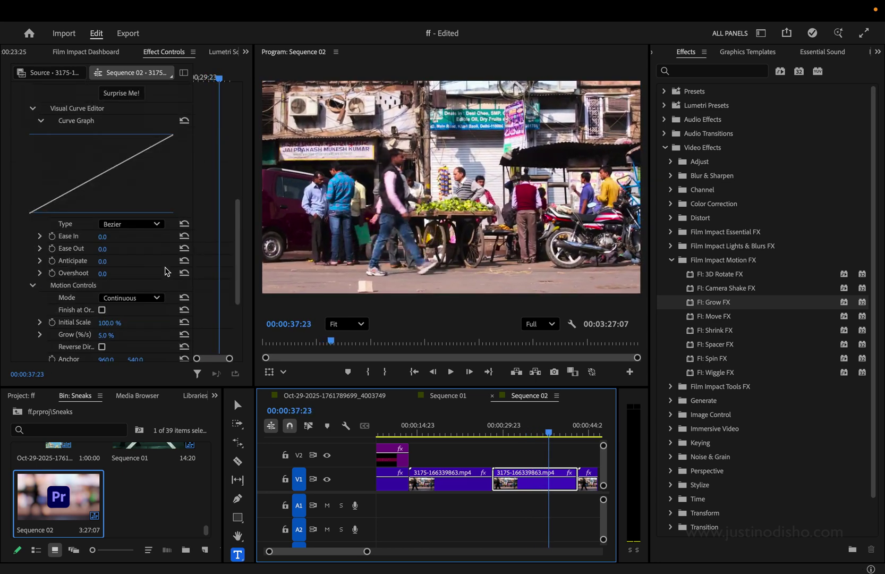
# Set the Grow FX Ease In to 76 on the street clip and preview the eased zoom.
pyautogui.scroll(1, 164, 271)
pyautogui.moveTo(33, 236); pyautogui.dragTo(68, 234)
pyautogui.moveTo(104, 272); pyautogui.dragTo(134, 271)
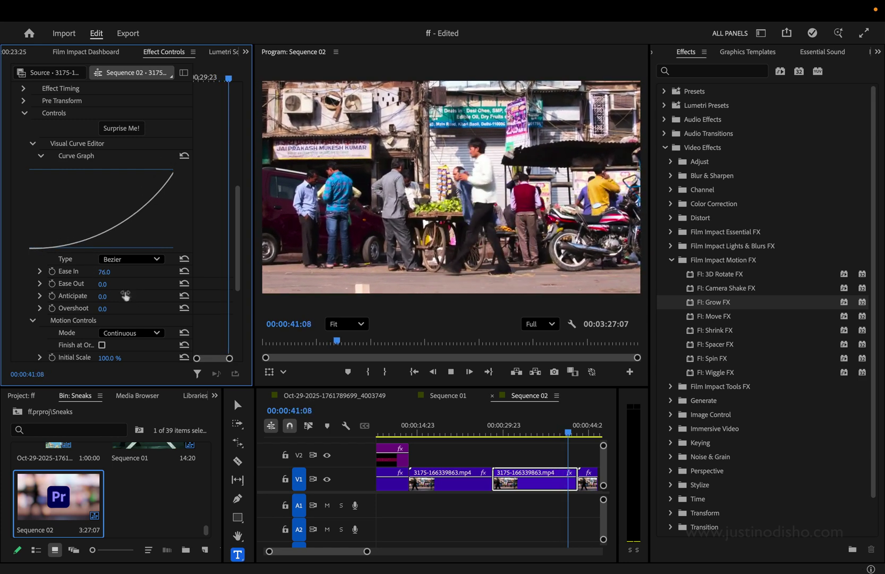
pyautogui.press('space')
pyautogui.scroll(-3, 159, 273)
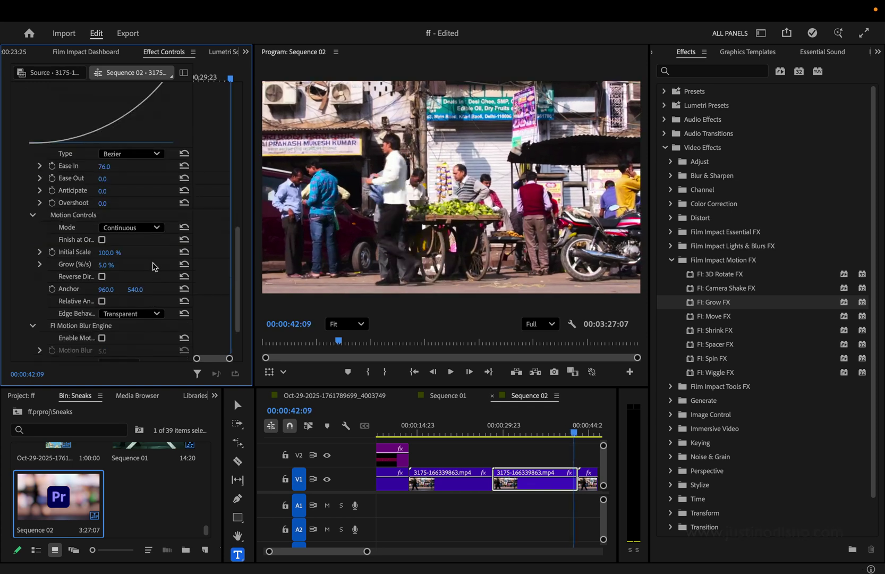
# Set the Grow FX growth rate to 1% per second and play the clip from its start.
pyautogui.scroll(-1, 154, 266)
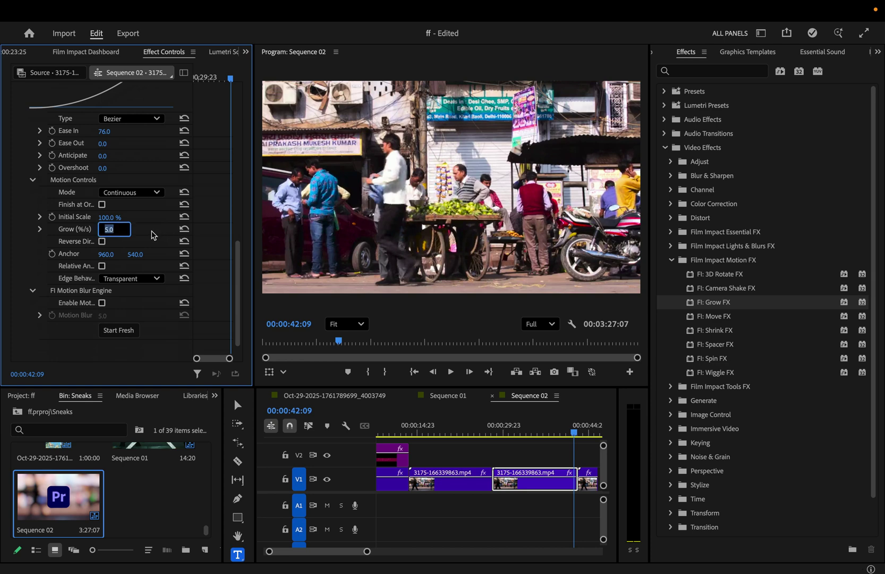
pyautogui.press('Return')
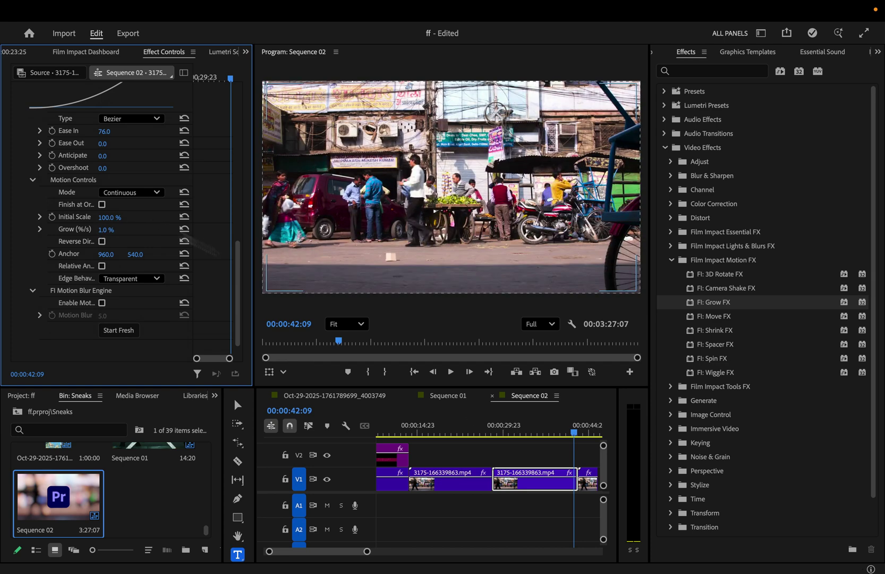
pyautogui.click(502, 429)
pyautogui.press('space')
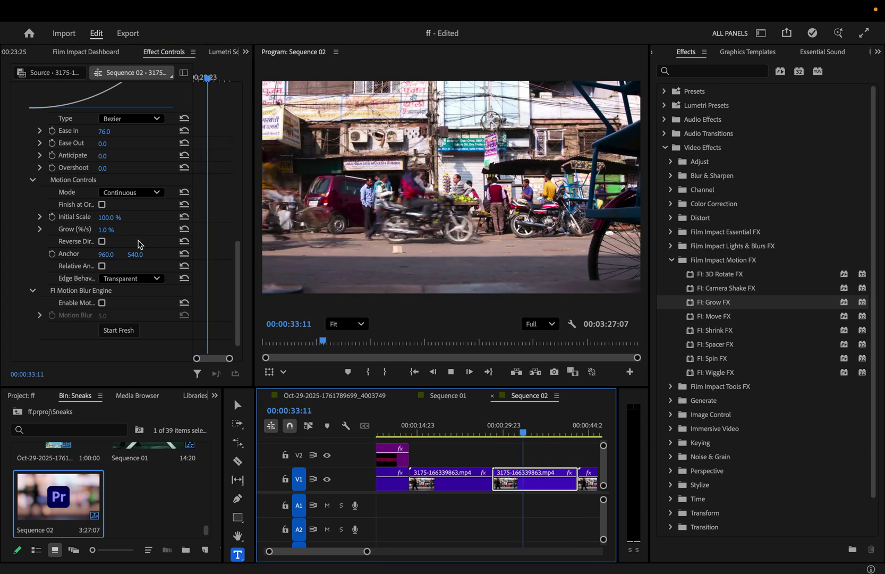
# Switch Grow FX to Destination mode with a Target Scale of 200% and preview the zoom across the clip.
pyautogui.click(157, 193)
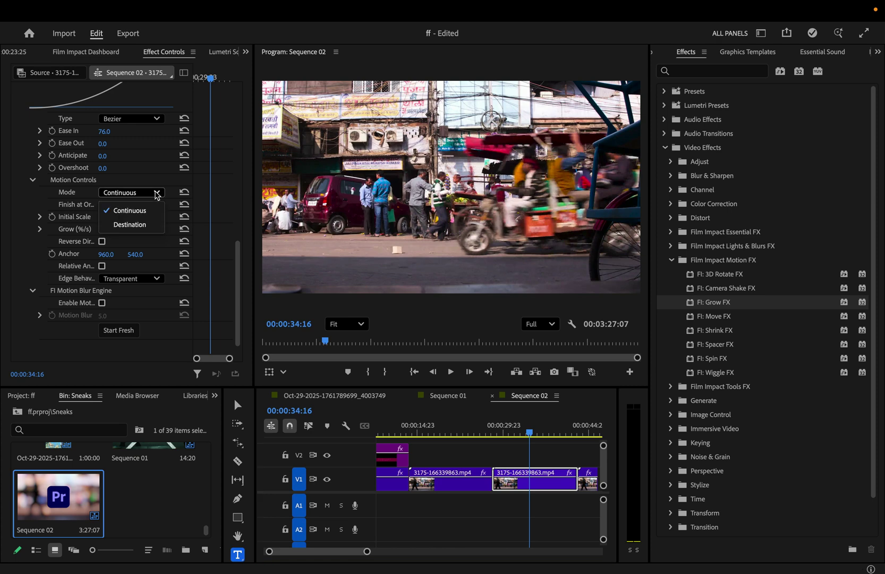
pyautogui.click(146, 224)
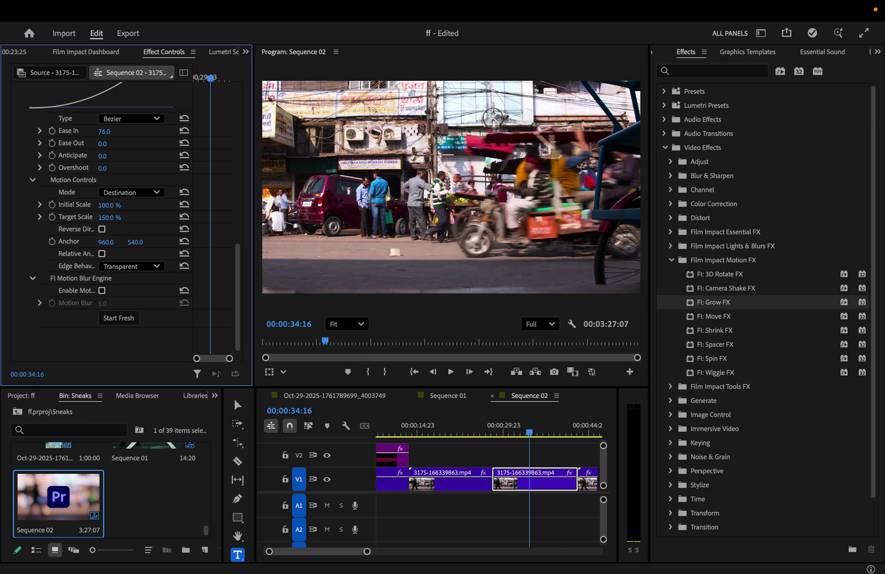
pyautogui.write('200')
pyautogui.press('Return')
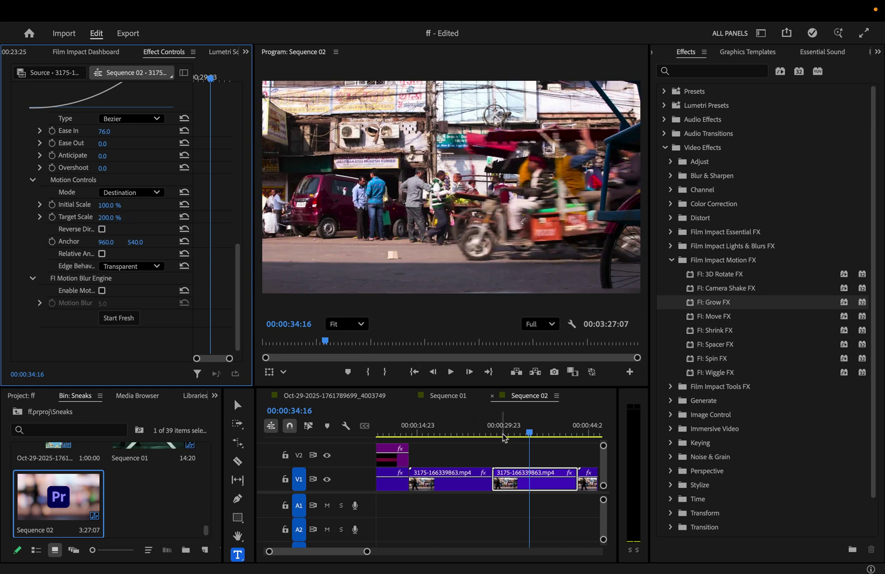
pyautogui.click(504, 437)
pyautogui.press('space')
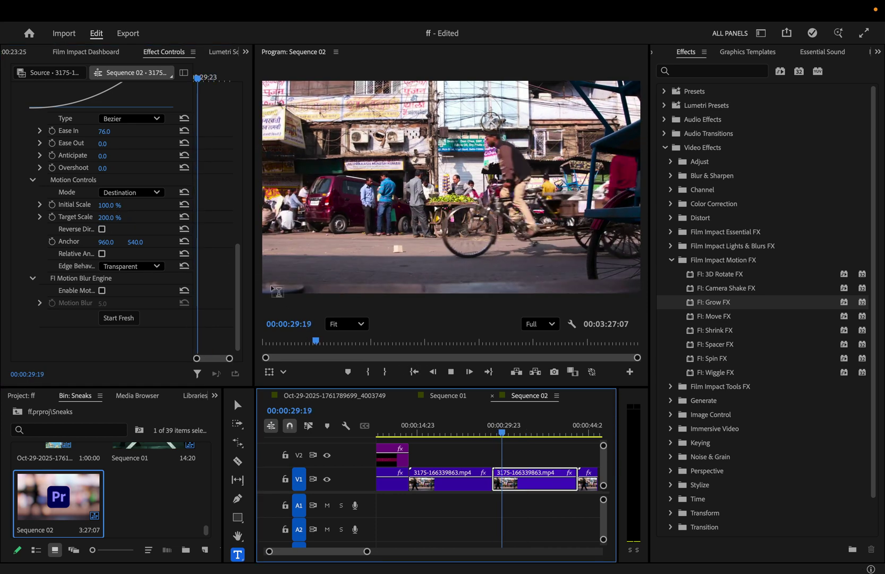
pyautogui.click(541, 430)
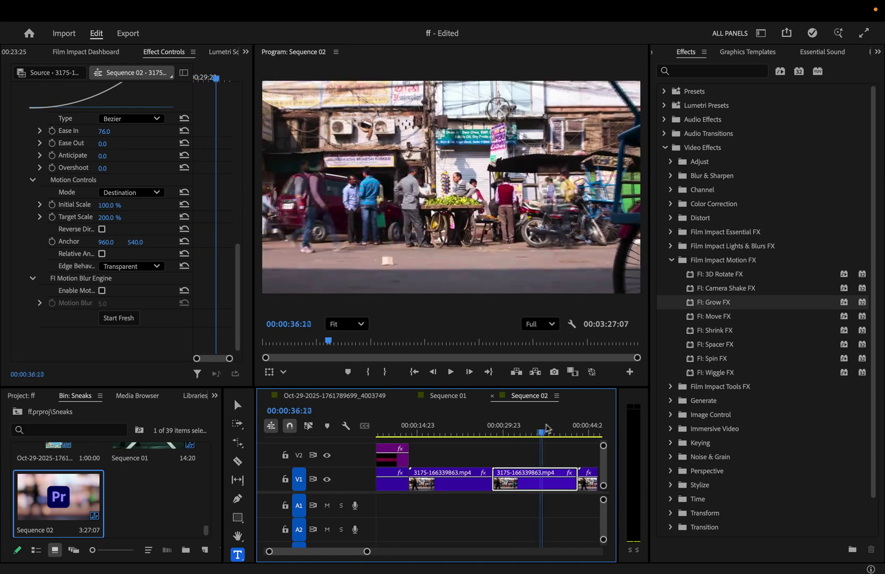
pyautogui.moveTo(546, 425); pyautogui.dragTo(519, 424)
# Reverse the Grow FX direction and play the clip from its start to preview it.
pyautogui.click(102, 229)
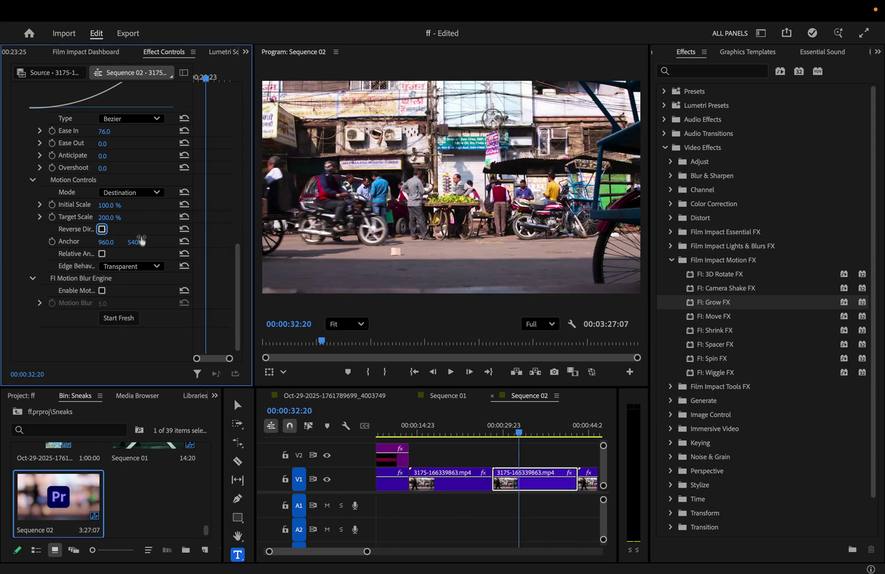
pyautogui.click(102, 229)
pyautogui.click(504, 429)
pyautogui.press('space')
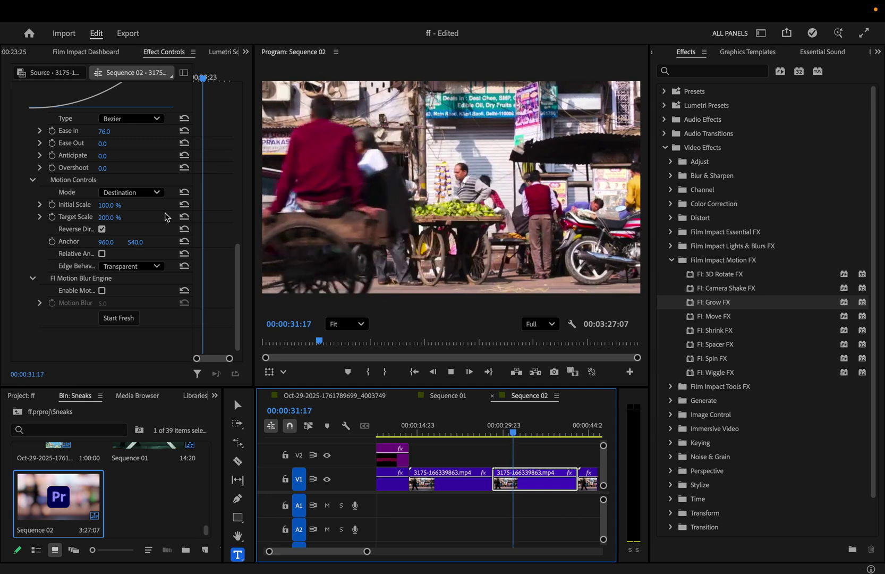
pyautogui.press('space')
# Remove Grow FX from the street clip and apply FI: Shrink FX to it.
pyautogui.scroll(5, 143, 217)
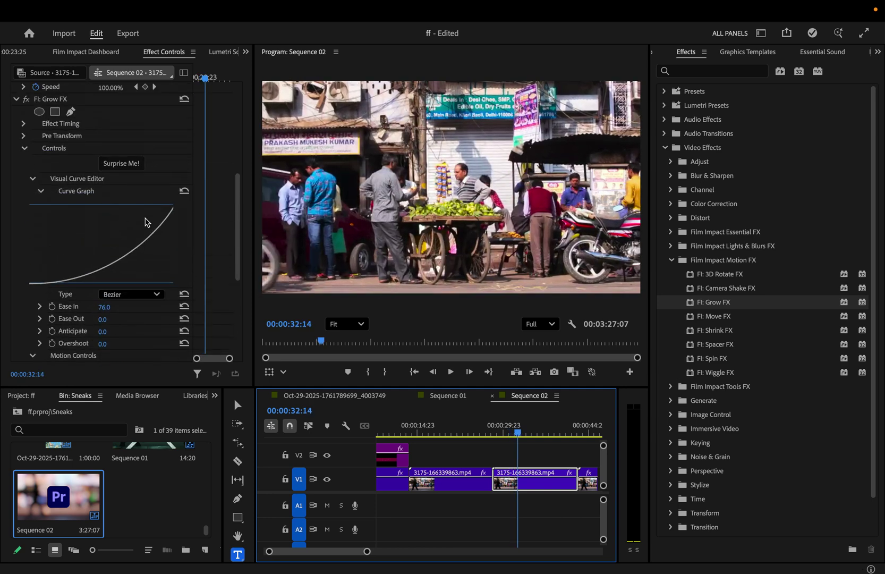
pyautogui.click(63, 102)
pyautogui.press('Delete')
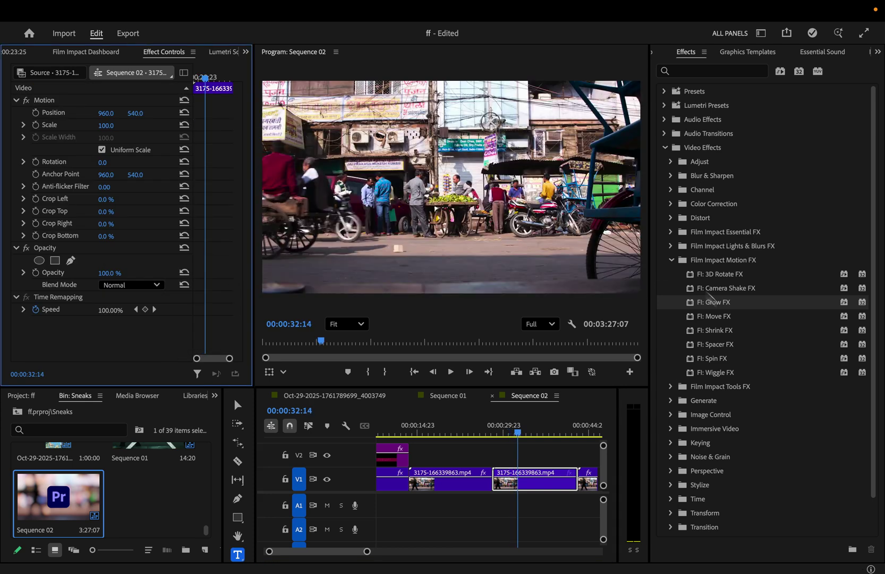
pyautogui.moveTo(731, 333); pyautogui.dragTo(685, 340)
pyautogui.moveTo(527, 475); pyautogui.dragTo(526, 478)
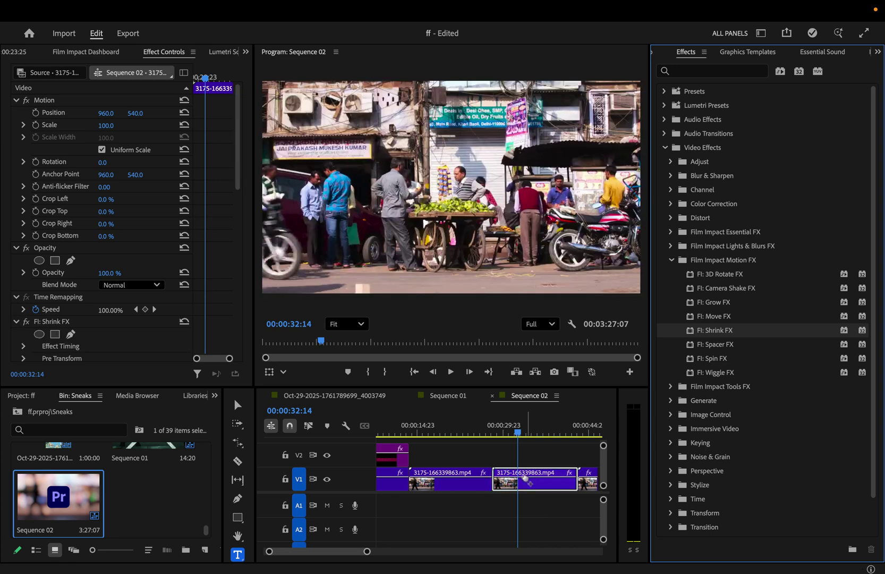
# Review the Shrink FX curve and motion controls and play the clip from its start.
pyautogui.scroll(-3, 145, 345)
pyautogui.scroll(-10, 145, 344)
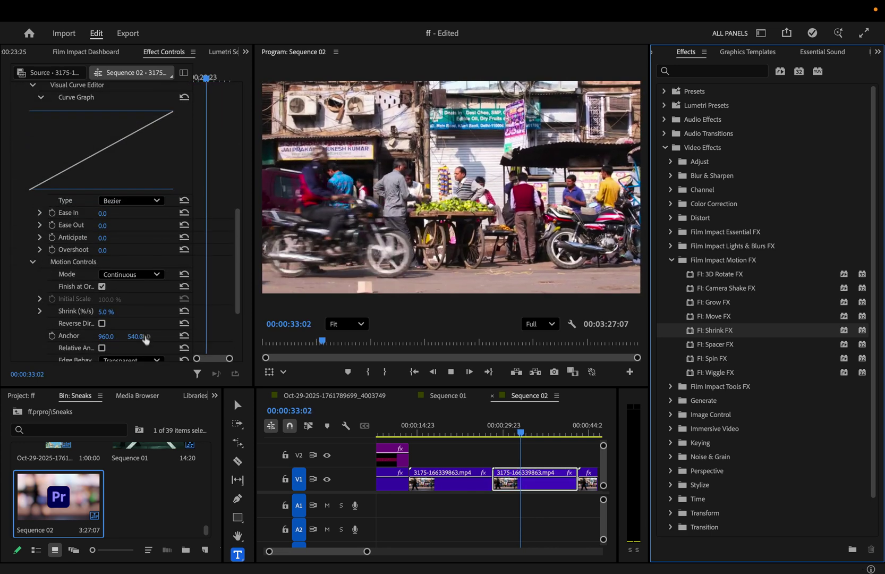
pyautogui.scroll(-1, 146, 334)
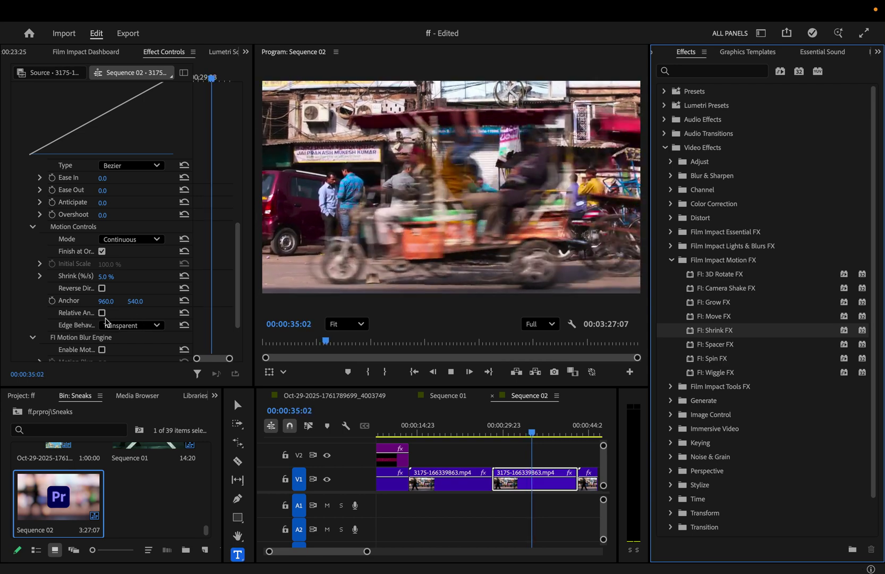
pyautogui.scroll(-2, 149, 311)
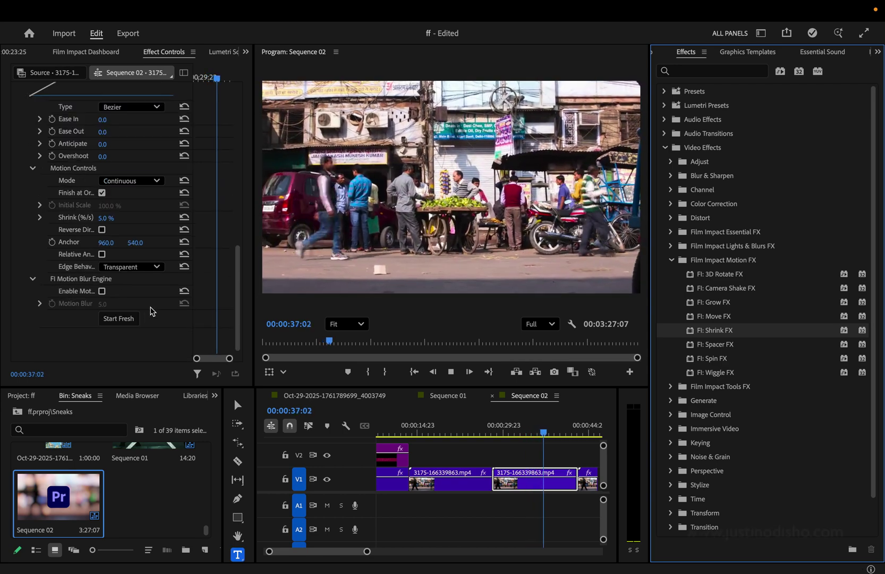
pyautogui.click(494, 429)
pyautogui.press('space')
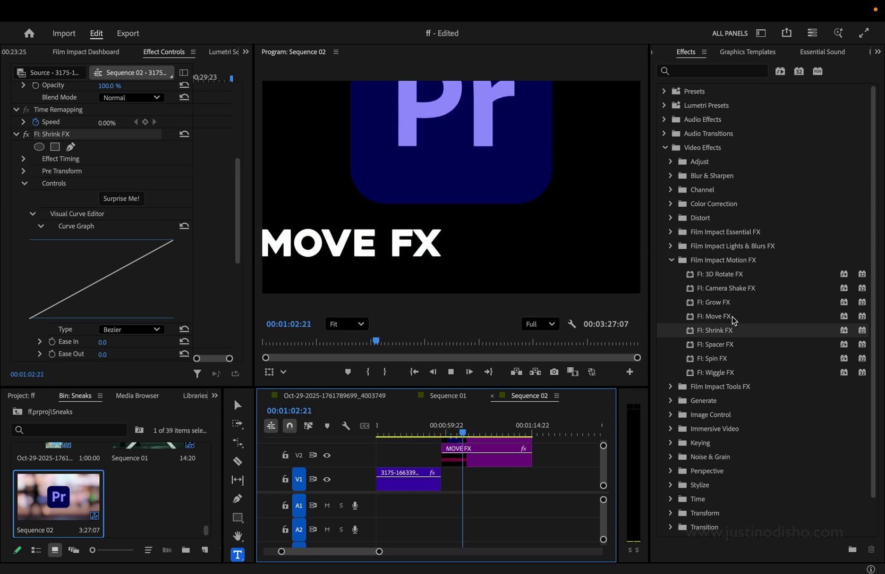
# Review the MOVE FX title's existing effect settings and hide track V3, which holds the Premiere Pro logo.
pyautogui.click(499, 462)
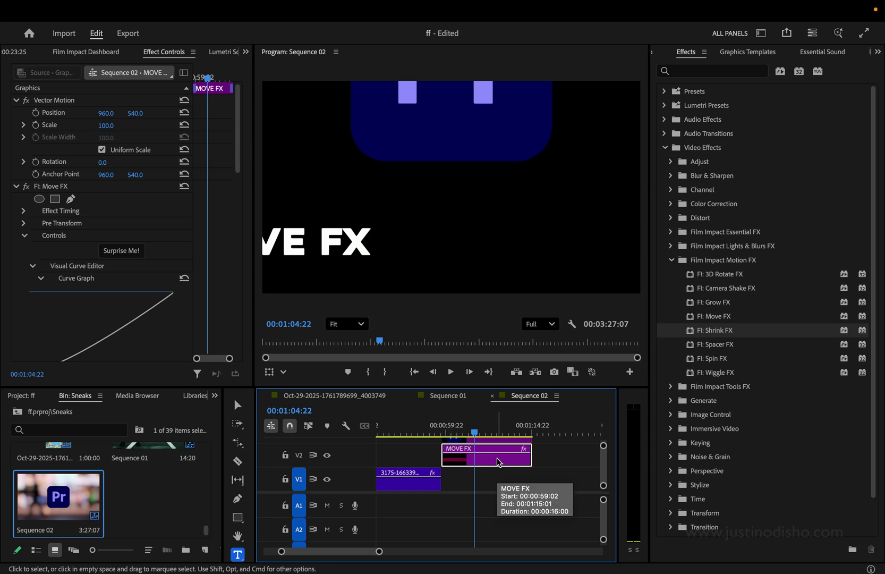
pyautogui.moveTo(449, 428); pyautogui.dragTo(447, 428)
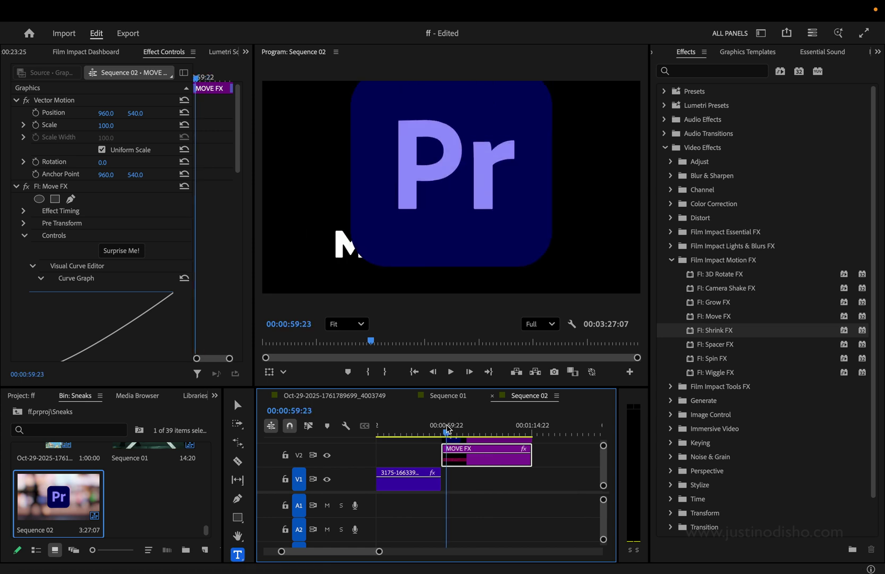
pyautogui.scroll(-5, 166, 230)
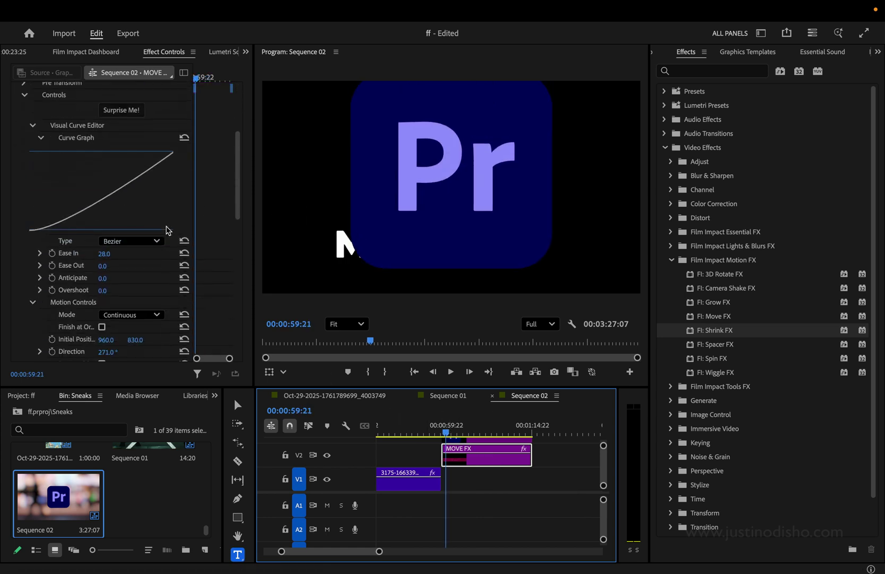
pyautogui.scroll(2, 457, 478)
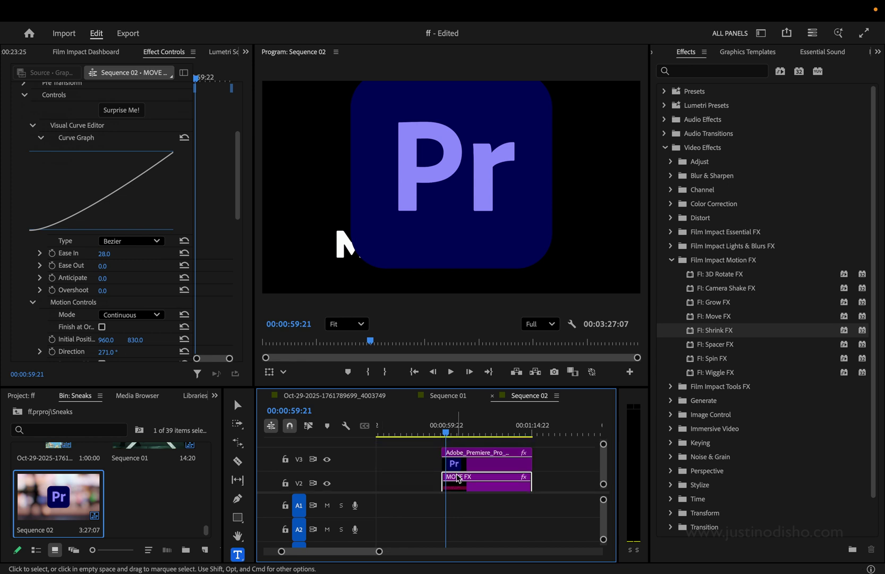
pyautogui.click(328, 459)
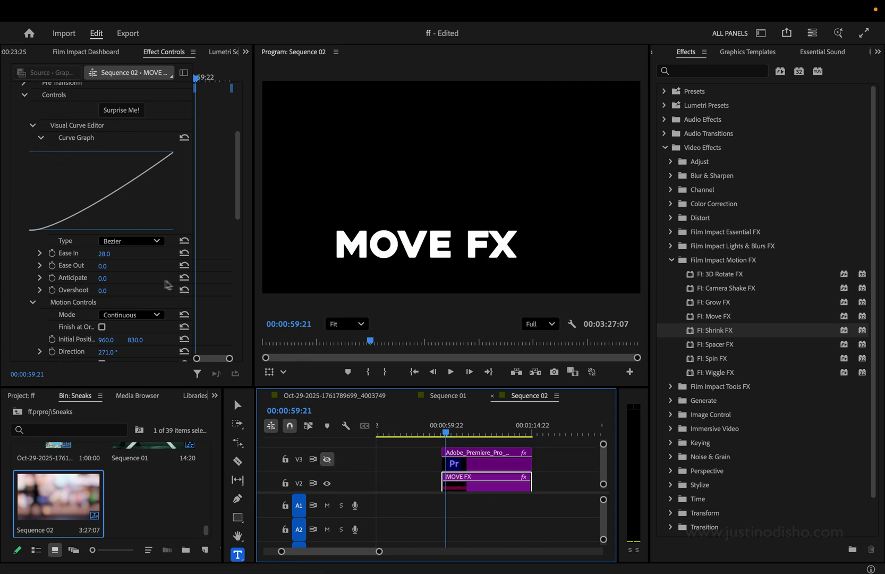
# Replace the MOVE FX title's existing effect with a fresh FI: Move FX, set its Direction to 90°, and preview it.
pyautogui.scroll(4, 135, 175)
pyautogui.click(64, 153)
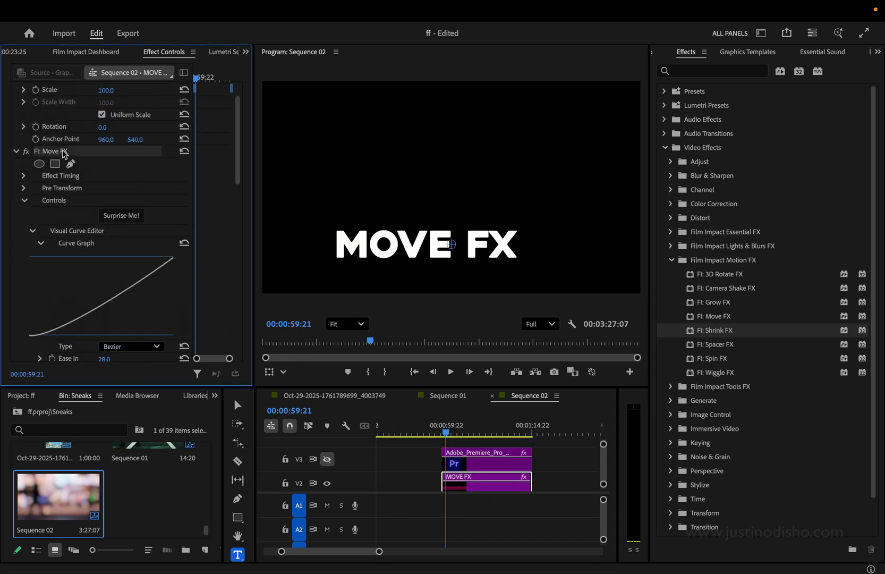
pyautogui.press('Delete')
pyautogui.moveTo(734, 315); pyautogui.dragTo(511, 481)
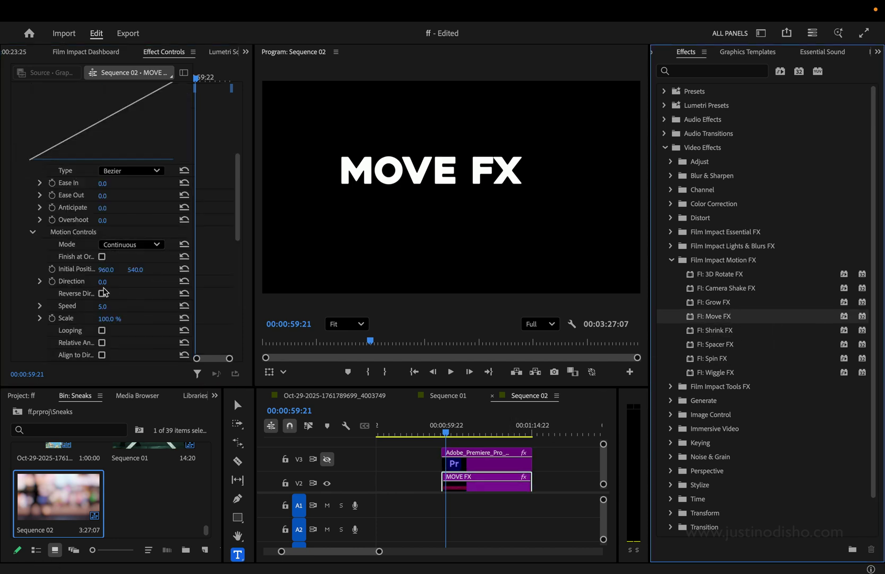
pyautogui.moveTo(102, 282); pyautogui.dragTo(150, 282)
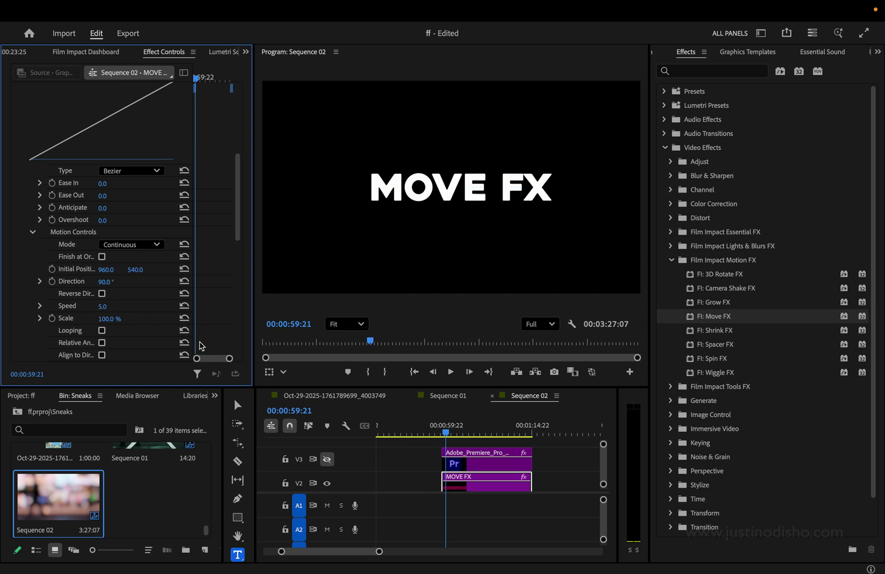
pyautogui.press('space')
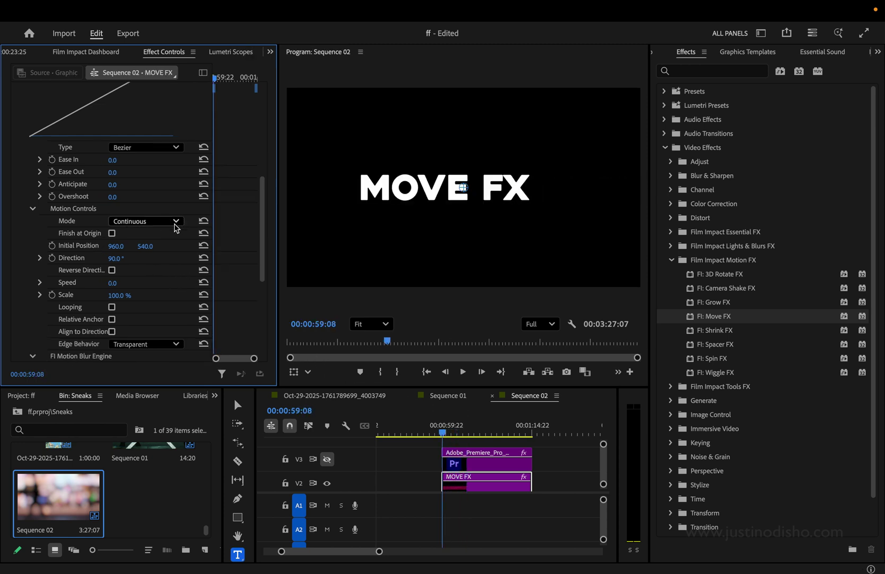
# Switch Move FX to Destination mode with an Initial Position X of 588 and a Target Position X of 1653.
pyautogui.click(172, 221)
pyautogui.click(158, 253)
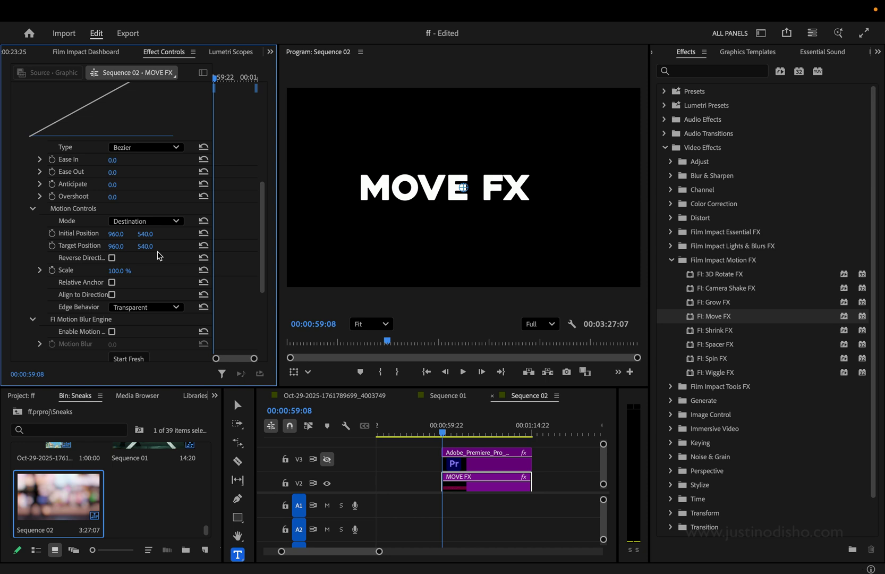
pyautogui.moveTo(116, 234); pyautogui.dragTo(26, 234)
pyautogui.moveTo(116, 246); pyautogui.dragTo(260, 246)
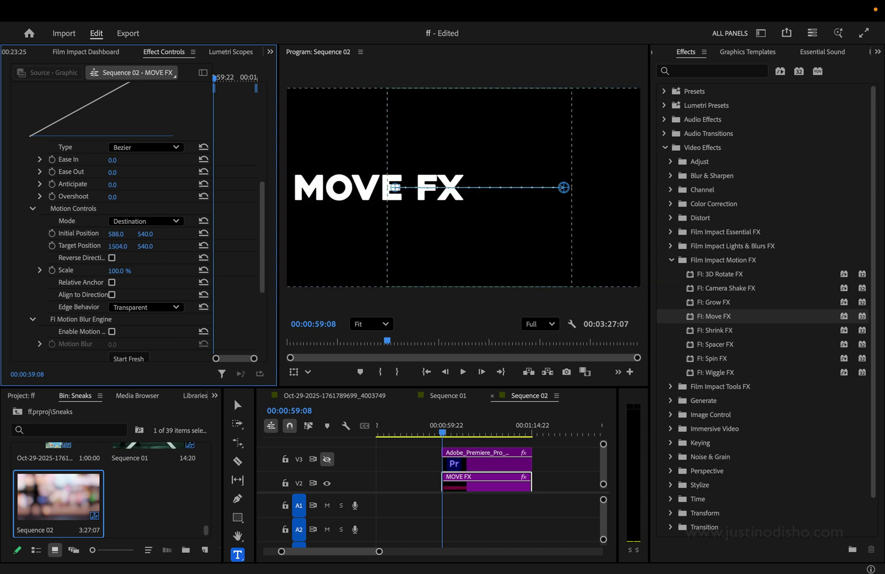
pyautogui.moveTo(121, 247); pyautogui.dragTo(158, 247)
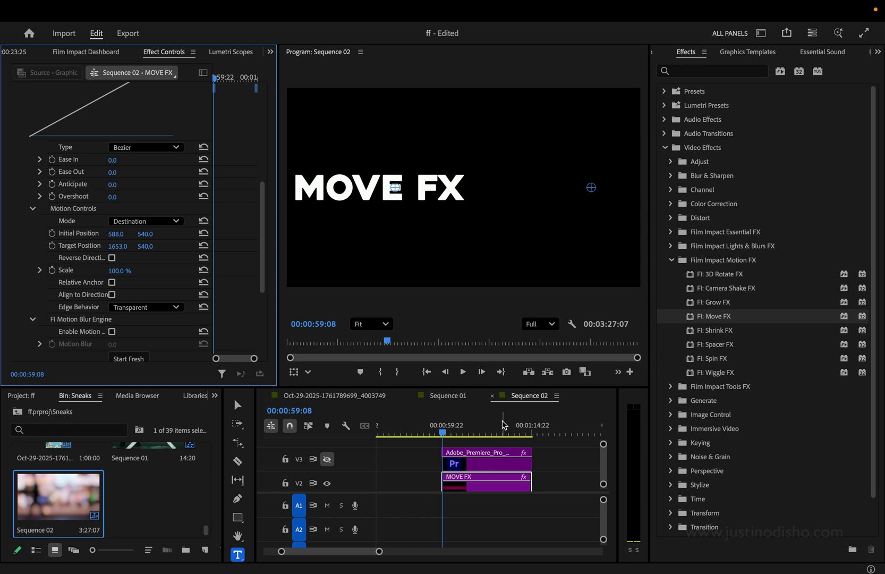
# Play the MOVE FX title from its start to preview the move between both positions.
pyautogui.press('space')
pyautogui.moveTo(451, 430)
pyautogui.mouseDown()
pyautogui.moveTo(533, 428)
pyautogui.moveTo(443, 434)
pyautogui.mouseUp()
pyautogui.press('space')
# Set the Move FX Ease In and Ease Out to 100 and scrub through the title to preview the motion.
pyautogui.scroll(3, 186, 282)
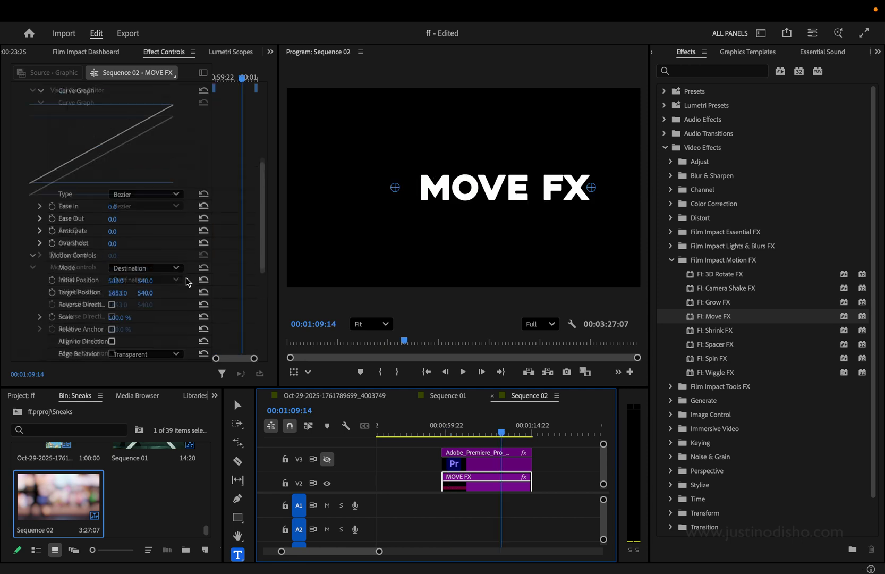
pyautogui.scroll(2, 187, 281)
pyautogui.moveTo(113, 265)
pyautogui.mouseDown()
pyautogui.moveTo(130, 279)
pyautogui.moveTo(125, 265)
pyautogui.mouseUp()
pyautogui.moveTo(450, 429); pyautogui.dragTo(502, 429)
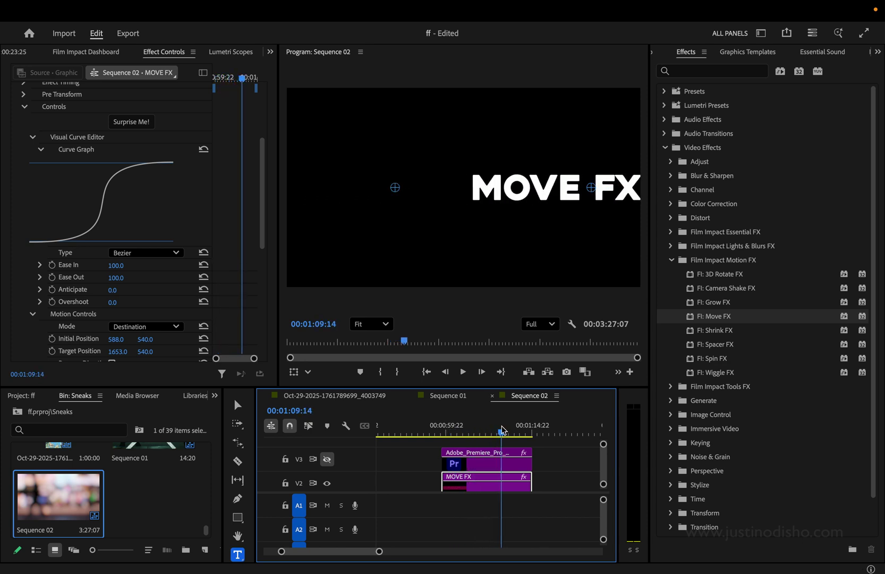
# Play the SPACER FX title and examine its Spacer FX curve and motion settings.
pyautogui.press('-')
pyautogui.click(498, 432)
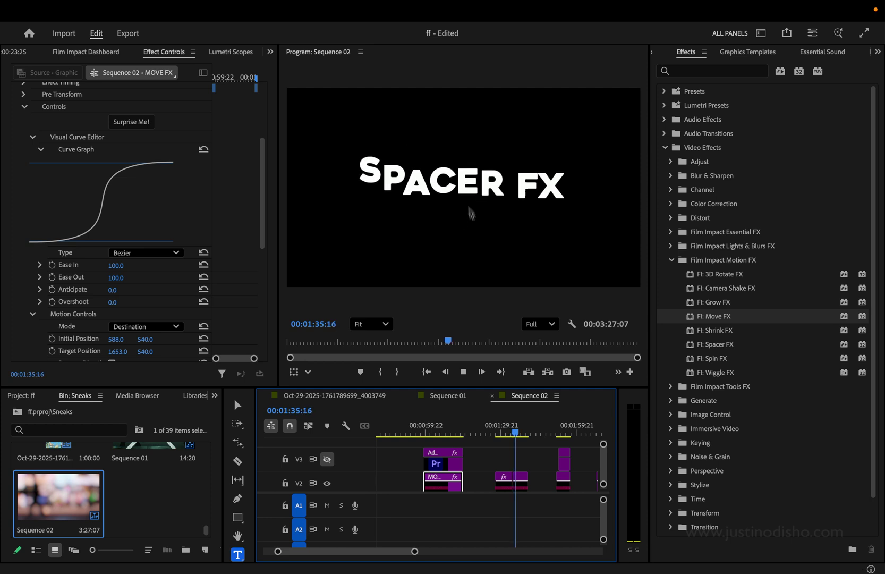
pyautogui.press('space')
pyautogui.scroll(-5, 171, 265)
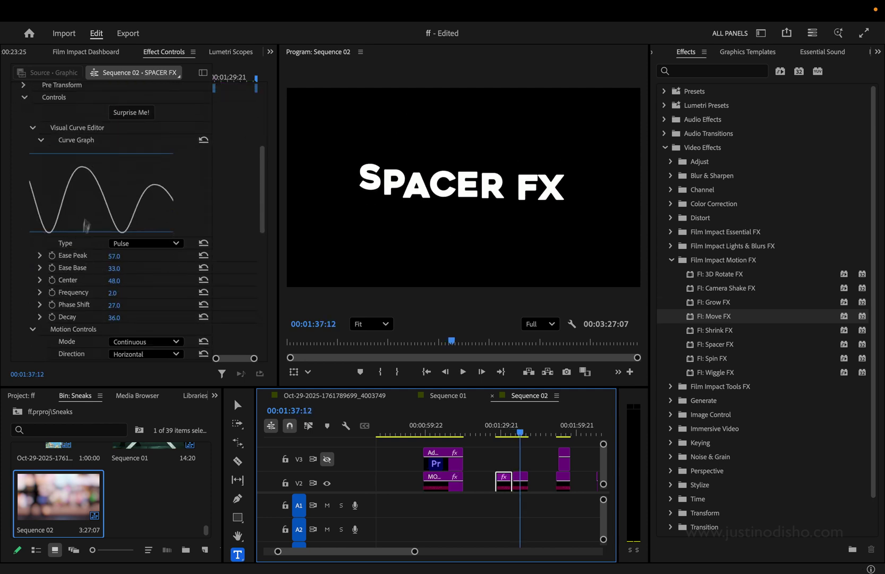
# Try the Bezier, Bounce and Pulse curve types in Spacer FX and play the SPACER FX title from its start.
pyautogui.click(201, 269)
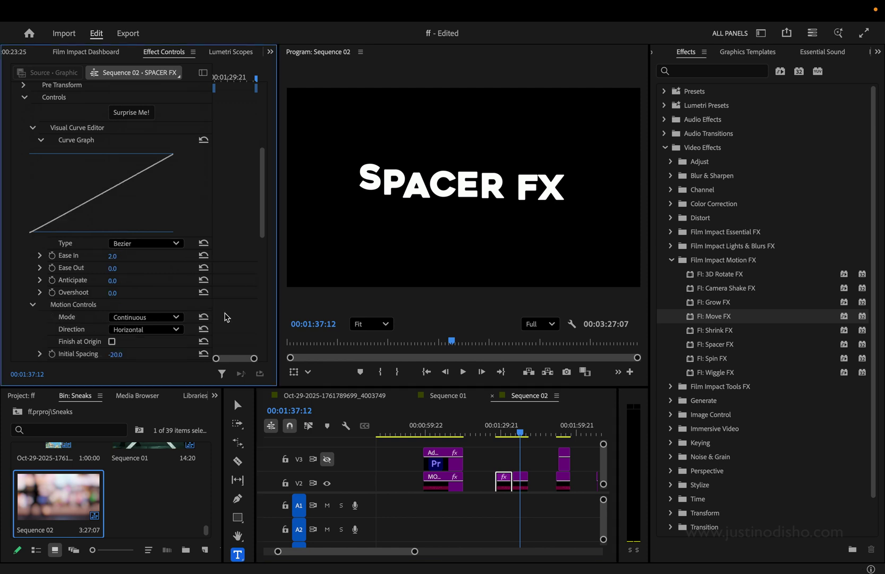
pyautogui.click(502, 432)
pyautogui.click(147, 243)
pyautogui.click(135, 289)
pyautogui.click(147, 243)
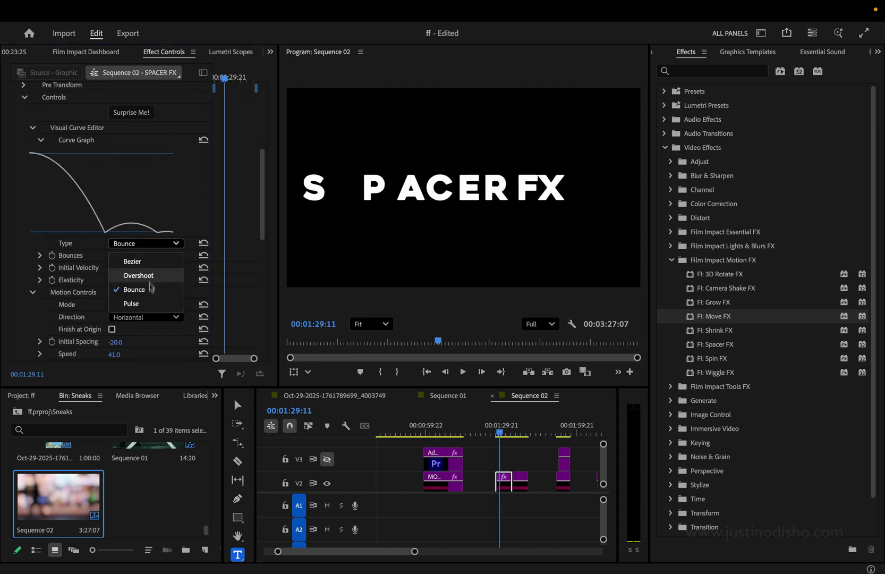
pyautogui.click(147, 303)
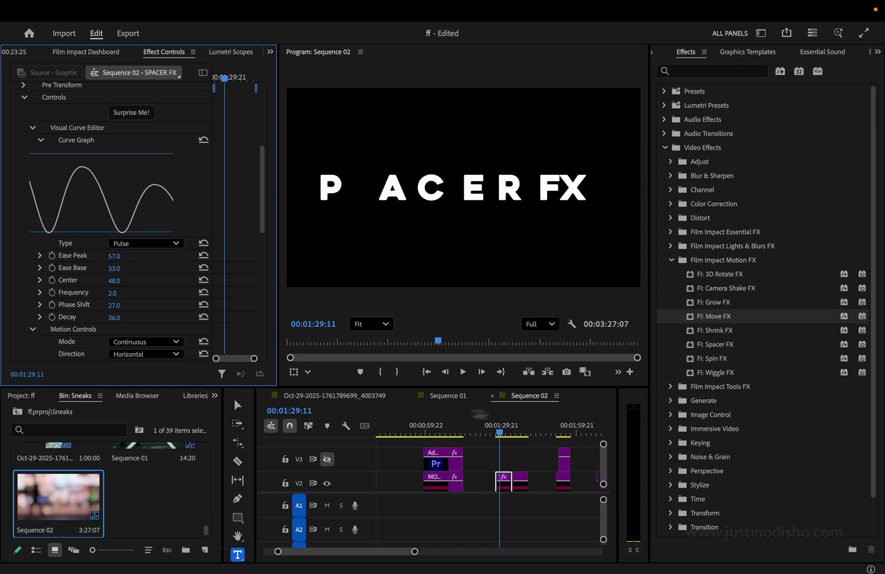
pyautogui.moveTo(501, 429); pyautogui.dragTo(496, 429)
pyautogui.press('space')
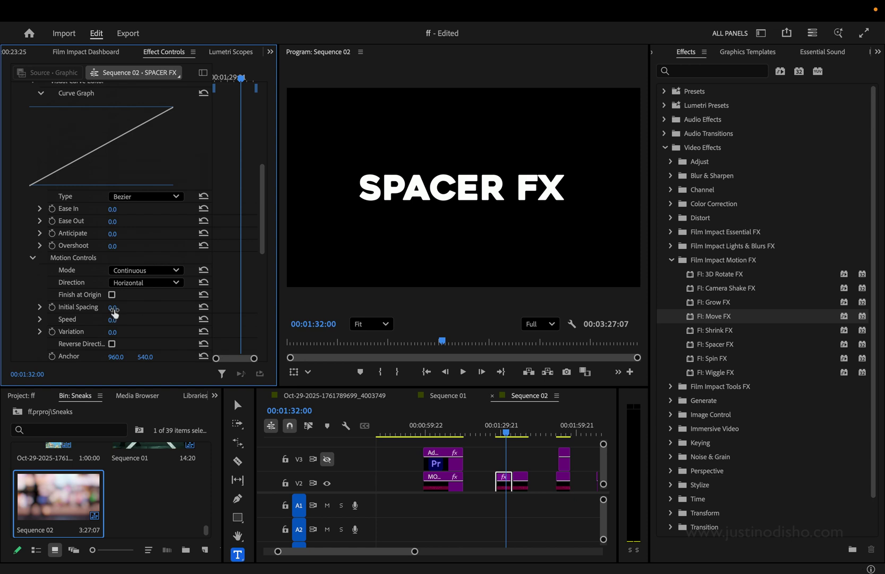
# Set the Spacer FX Initial Spacing to 56 and switch its motion mode to Destination.
pyautogui.moveTo(113, 309); pyautogui.dragTo(143, 308)
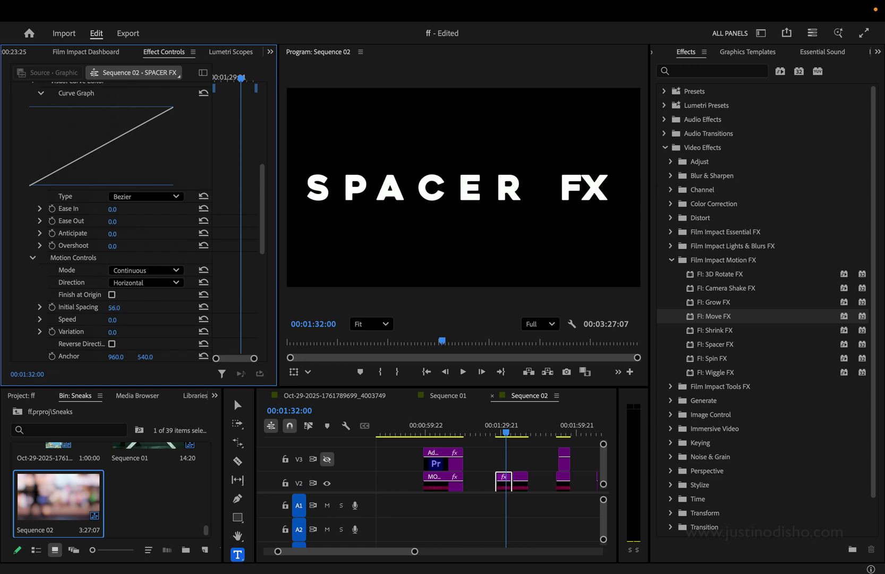
pyautogui.click(148, 270)
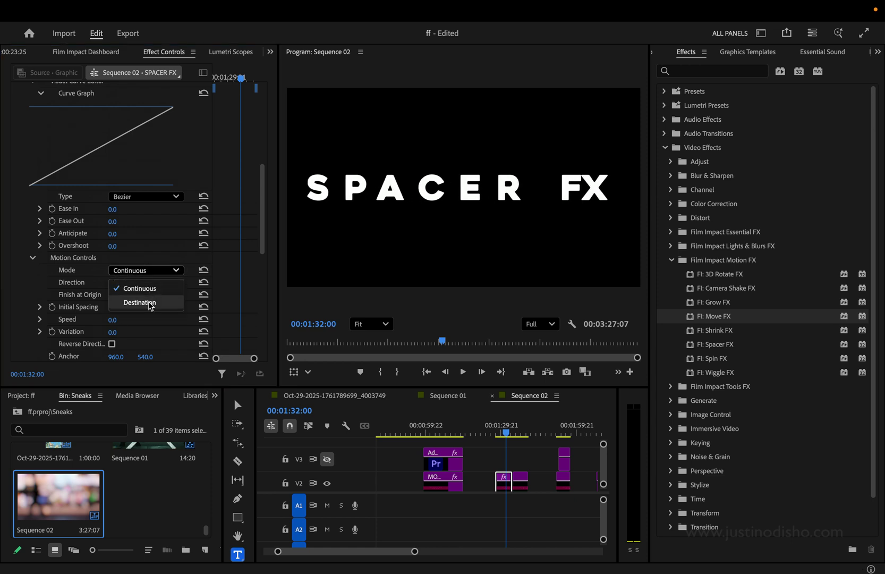
pyautogui.click(140, 303)
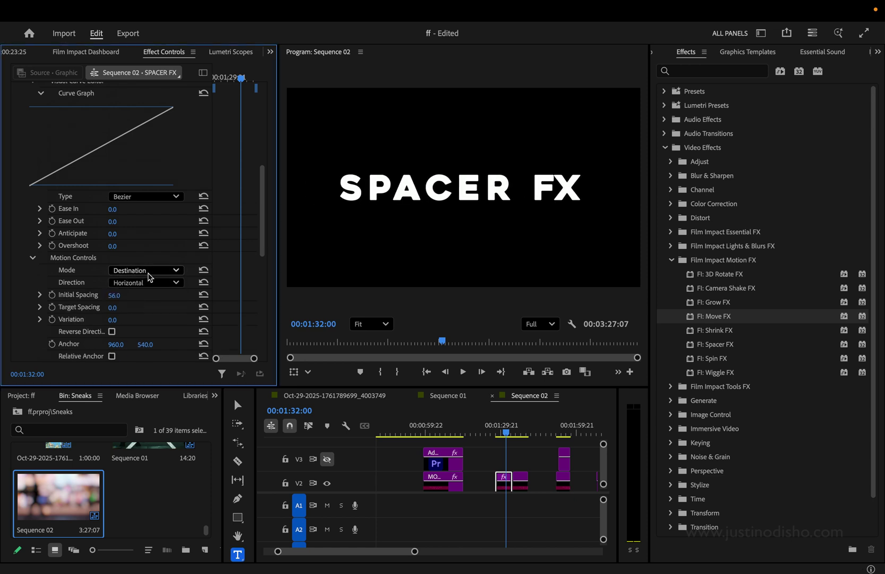
# Try the Vertical and Radial spacing directions on the SPACER FX title.
pyautogui.click(151, 288)
pyautogui.click(135, 314)
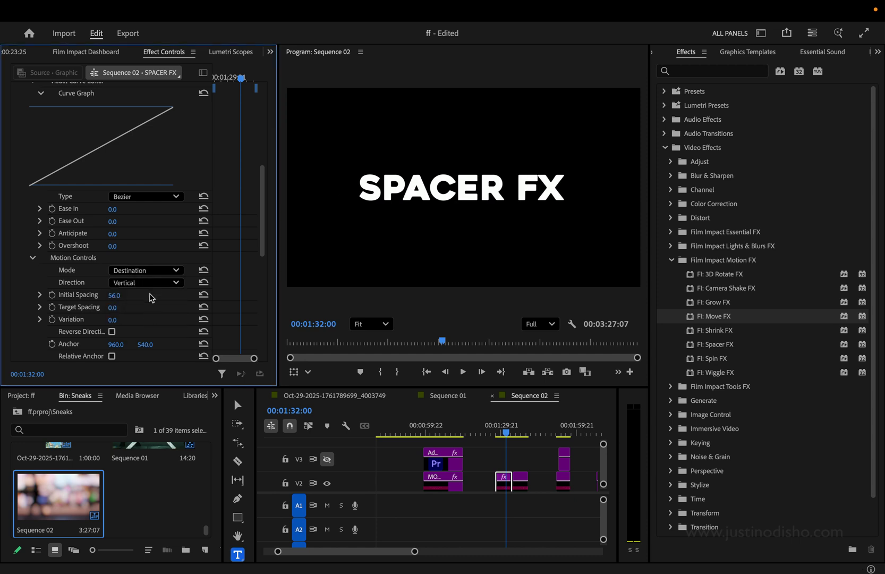
pyautogui.click(151, 283)
pyautogui.click(133, 328)
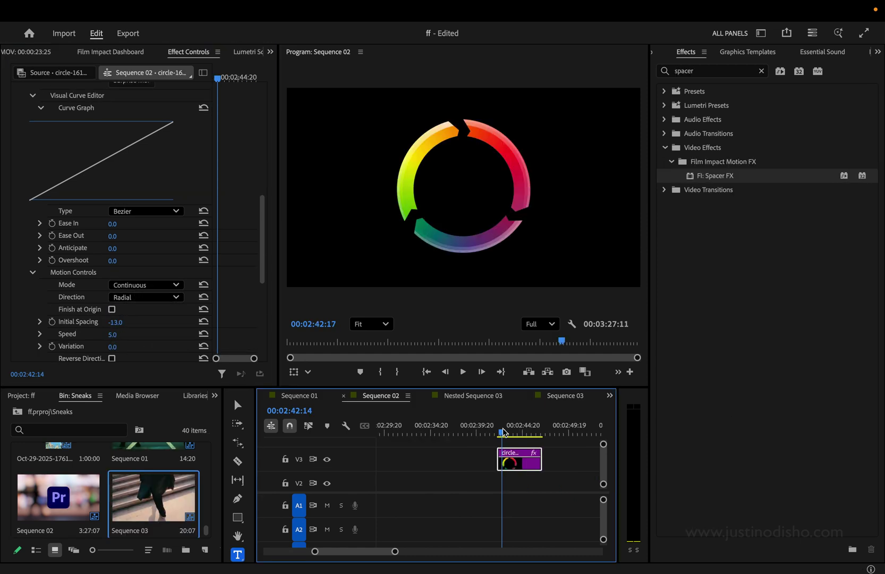
# Play the circle clip to preview its radial Spacer FX motion and adjust its Initial Spacing.
pyautogui.press('space')
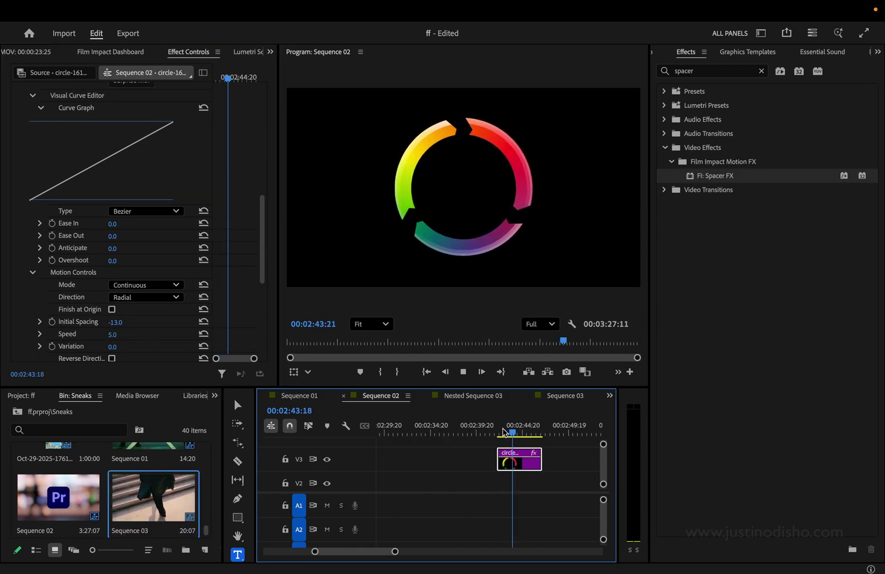
pyautogui.press('space')
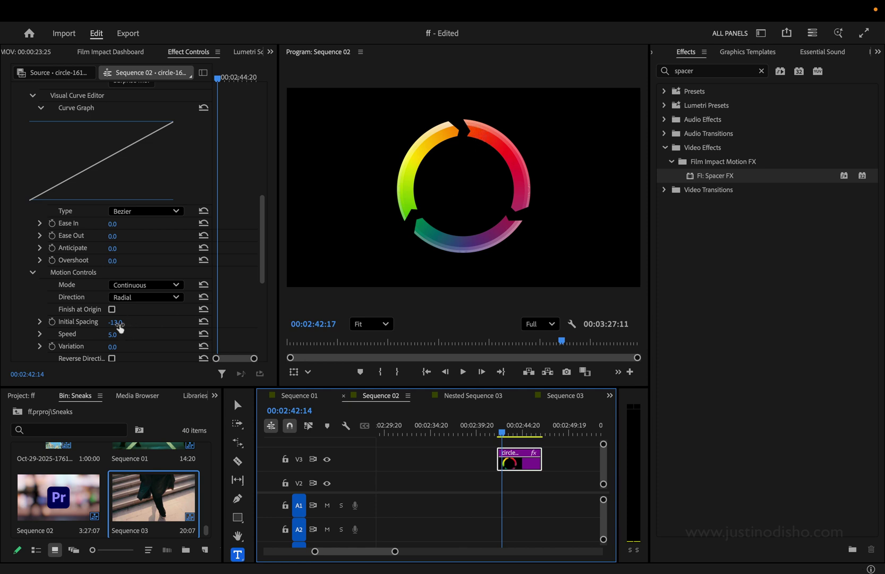
pyautogui.moveTo(118, 324)
pyautogui.mouseDown()
pyautogui.moveTo(19, 324)
pyautogui.moveTo(133, 322)
pyautogui.moveTo(100, 322)
pyautogui.moveTo(124, 323)
pyautogui.mouseUp()
# Try the Vertical and Horizontal spacing directions on the circle clip.
pyautogui.click(136, 294)
pyautogui.click(145, 329)
pyautogui.click(137, 297)
pyautogui.click(139, 313)
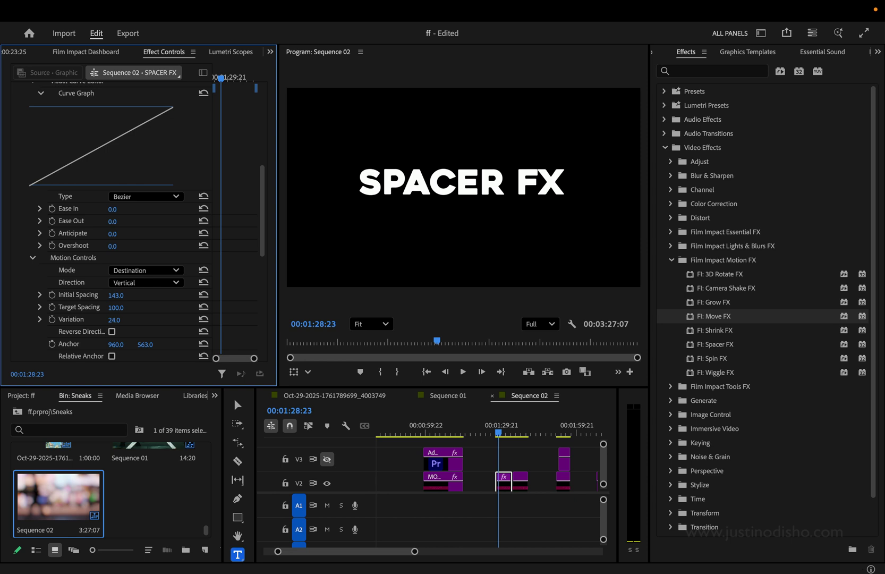
# Set the SPACER FX title's Variation to 58 and its Initial Spacing to -64, scrubbing the title to check the motion.
pyautogui.moveTo(114, 319); pyautogui.dragTo(132, 319)
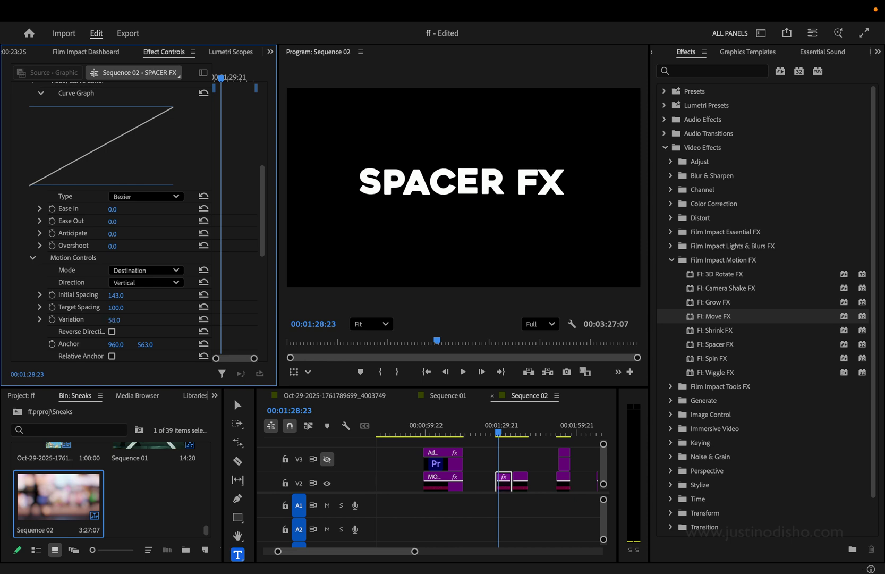
pyautogui.moveTo(503, 430); pyautogui.dragTo(498, 429)
pyautogui.moveTo(145, 285); pyautogui.dragTo(58, 286)
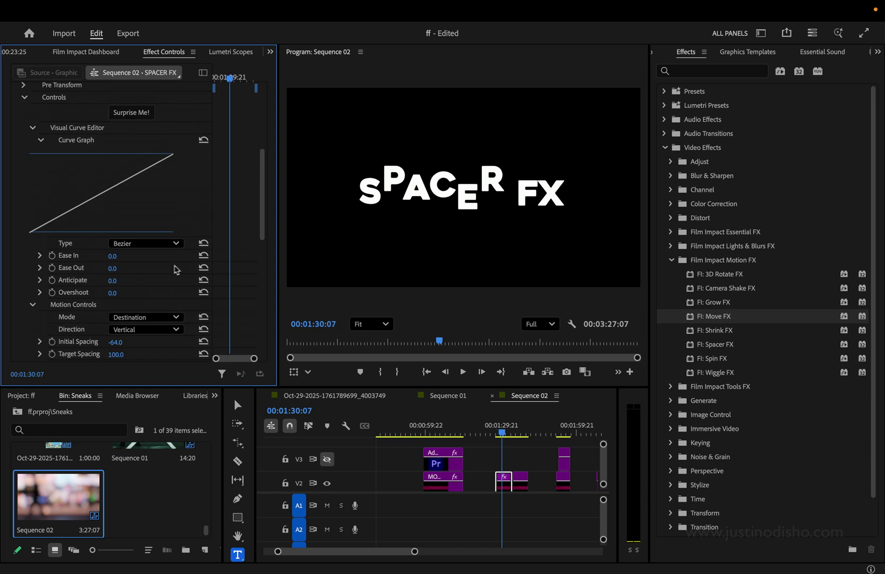
# Change the Spacer FX curve type to Pulse with a Frequency of 3 and play the title to preview it.
pyautogui.click(163, 244)
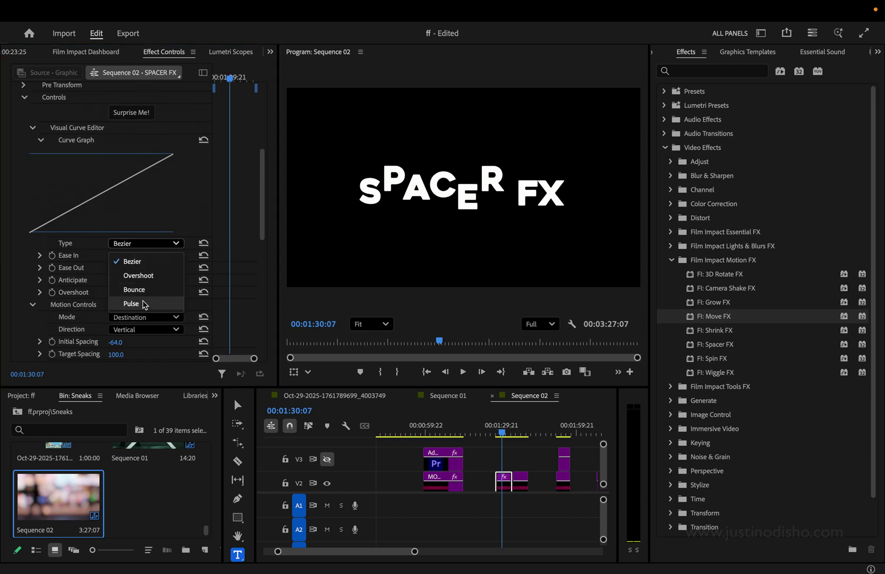
pyautogui.click(148, 302)
pyautogui.press('space')
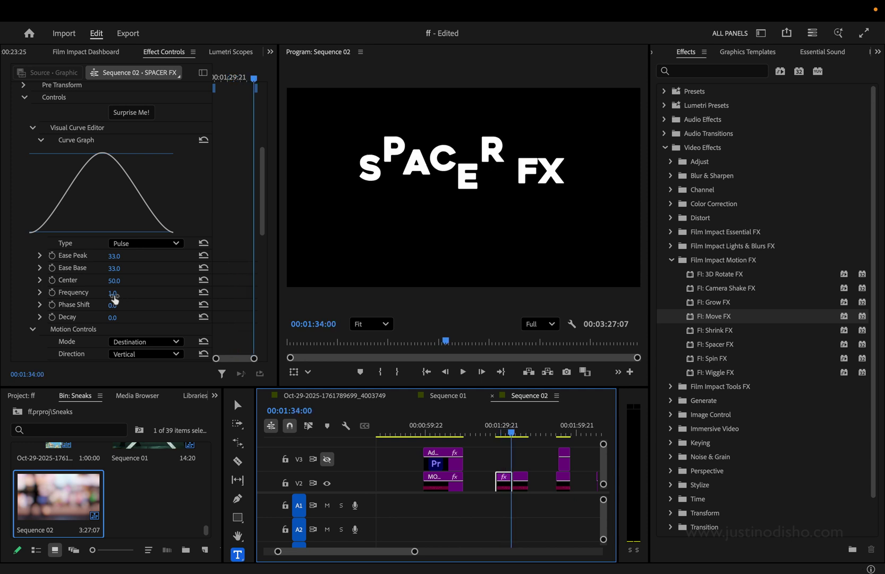
pyautogui.moveTo(113, 294)
pyautogui.mouseDown()
pyautogui.moveTo(152, 295)
pyautogui.moveTo(126, 295)
pyautogui.mouseUp()
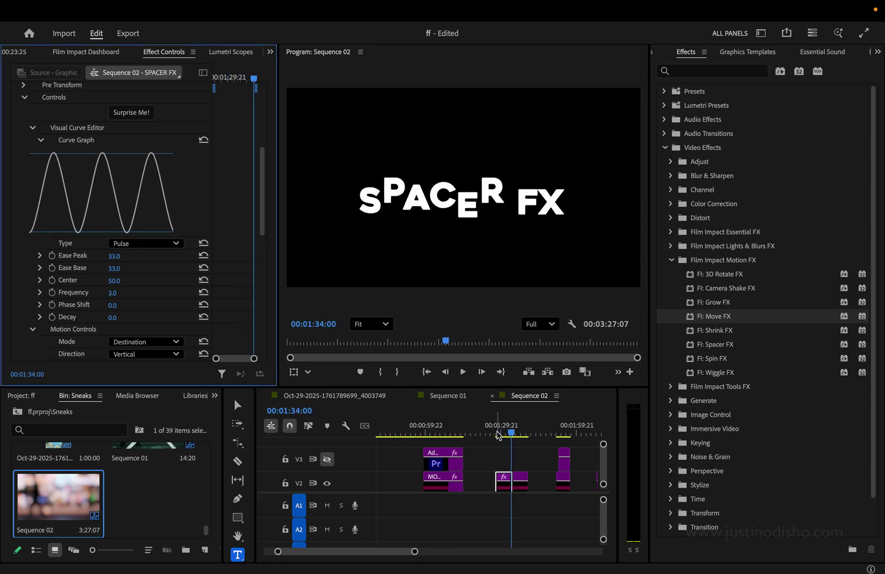
pyautogui.press('space')
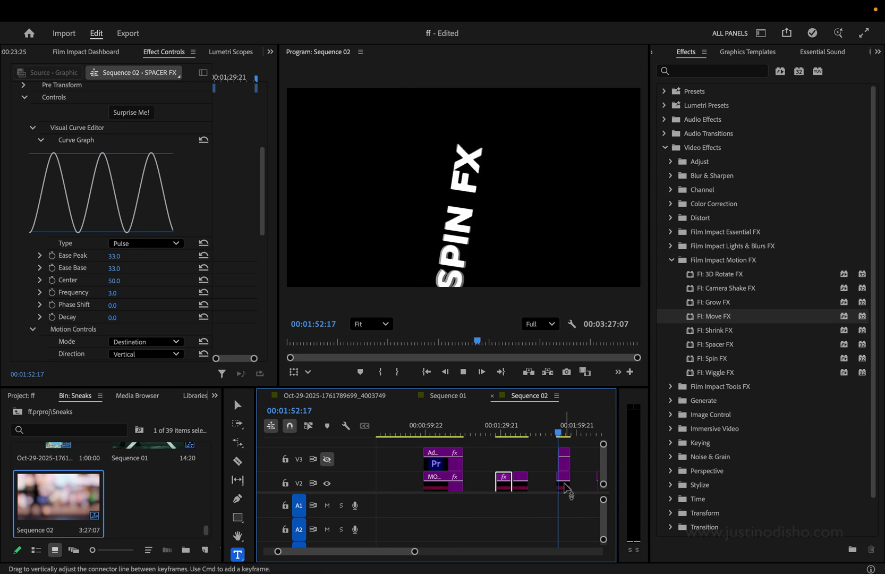
# Select the SPIN FX title, show video track V3 and play the spinning title and logo from their start.
pyautogui.click(564, 484)
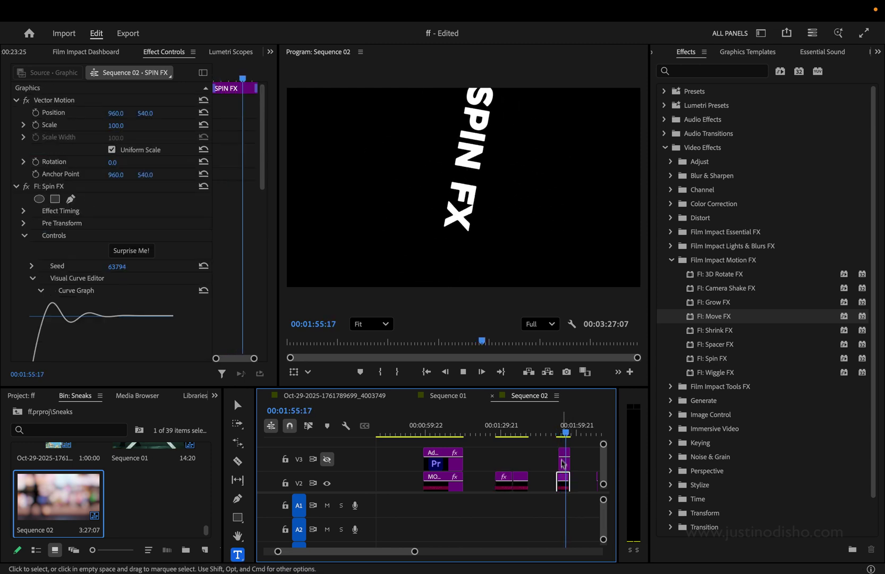
pyautogui.press('space')
pyautogui.click(327, 458)
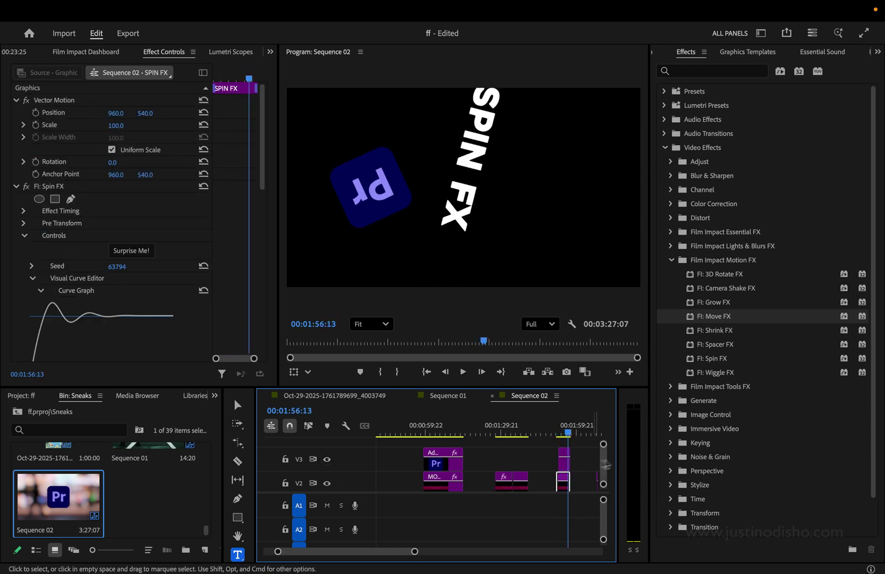
pyautogui.click(557, 424)
pyautogui.press('space')
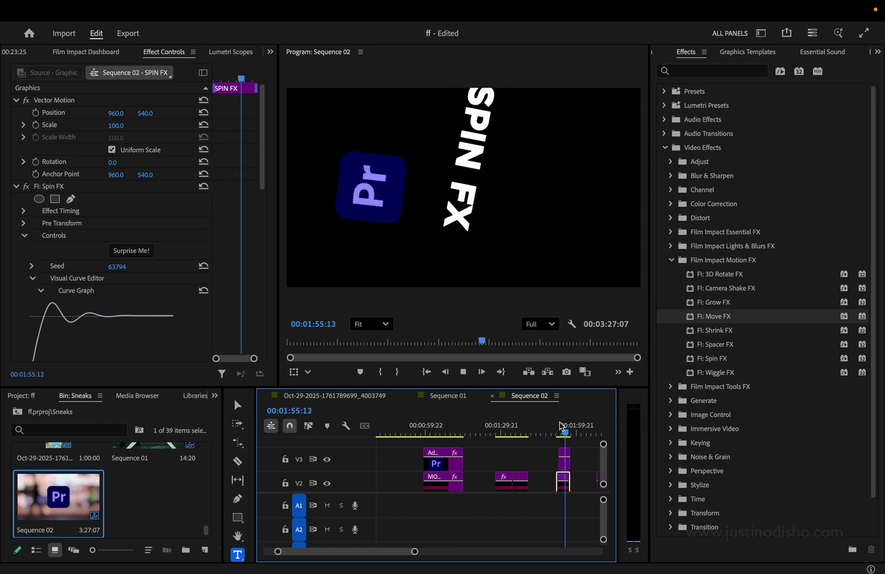
pyautogui.press('space')
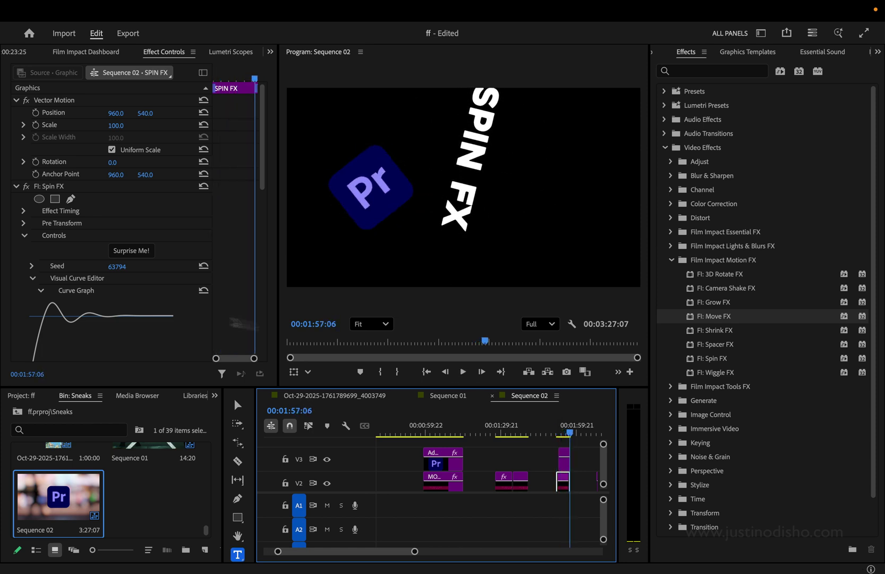
# Hide video track V3 and raise the Ease In of the SPIN FX title's Bezier curve.
pyautogui.scroll(-5, 176, 300)
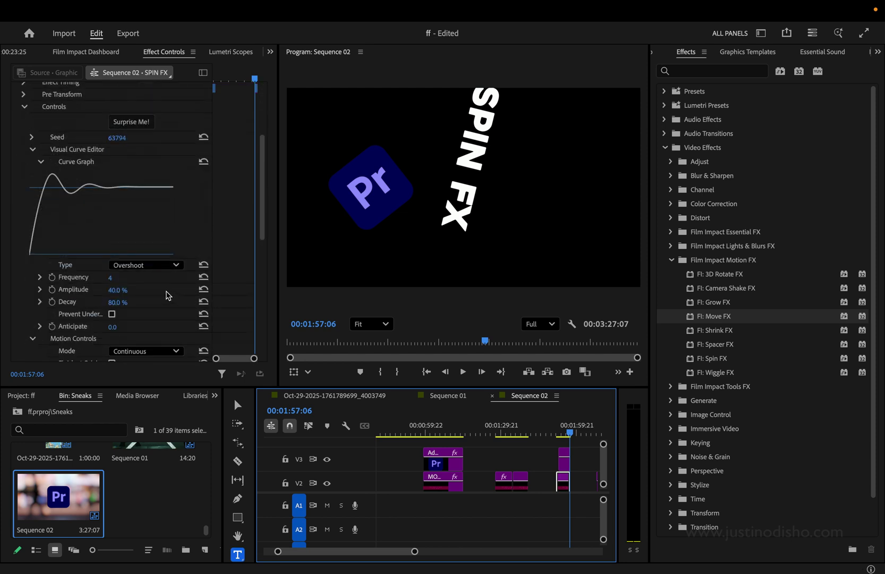
pyautogui.scroll(3, 168, 296)
pyautogui.click(327, 459)
pyautogui.scroll(-3, 132, 285)
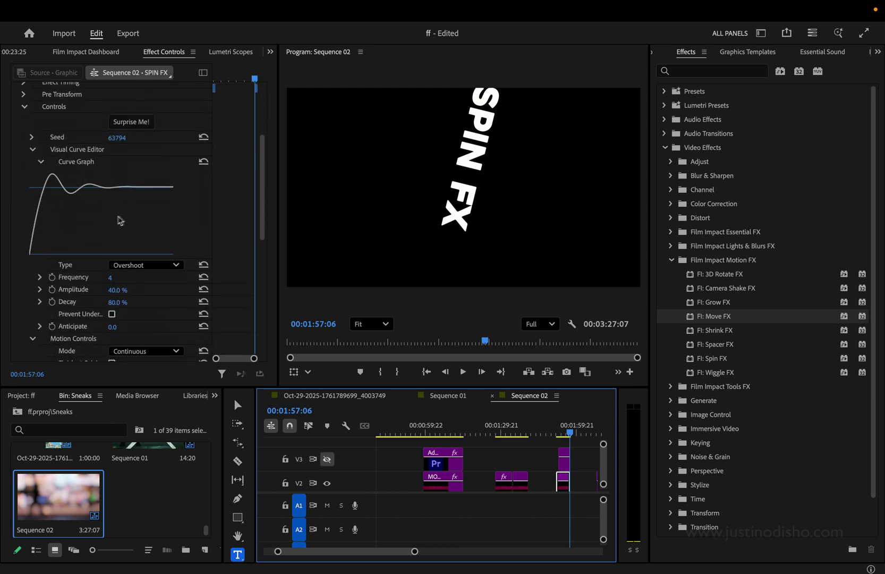
pyautogui.scroll(-3, 124, 217)
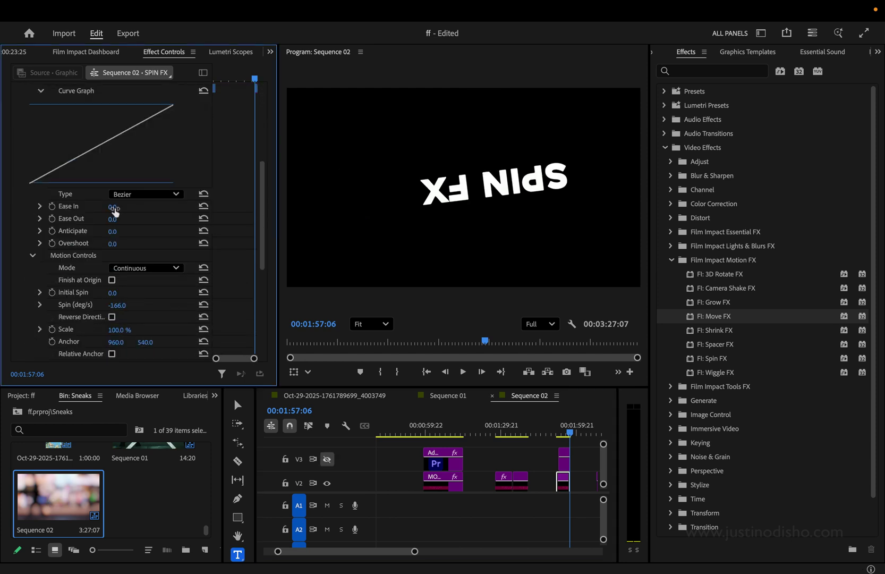
pyautogui.moveTo(115, 212); pyautogui.dragTo(124, 219)
# Try the Overshoot and Bounce curve types in Spin FX and scrub through the title.
pyautogui.click(144, 194)
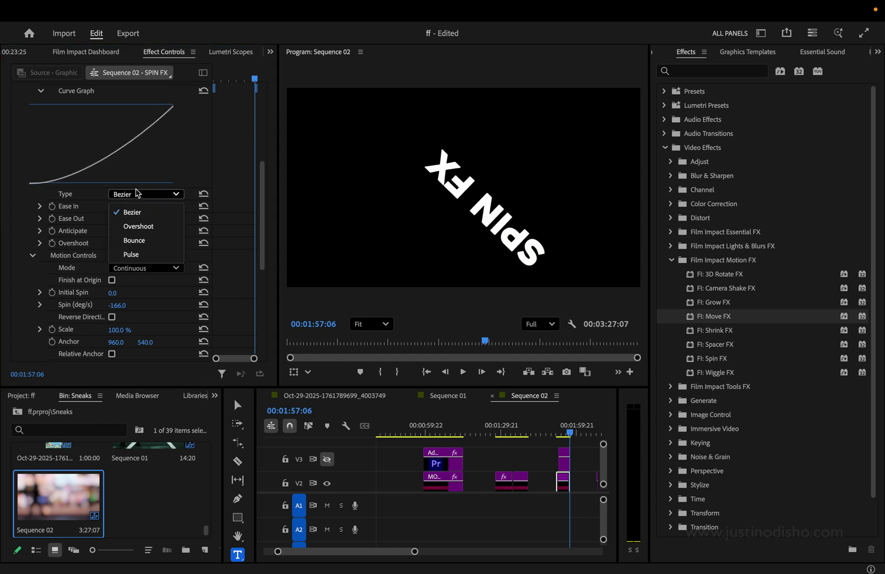
pyautogui.click(138, 230)
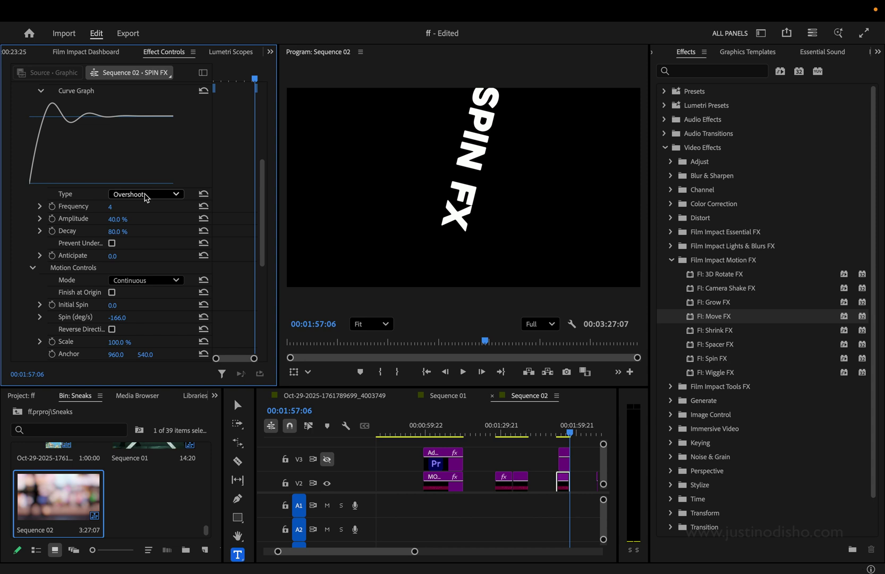
pyautogui.click(146, 194)
pyautogui.click(142, 241)
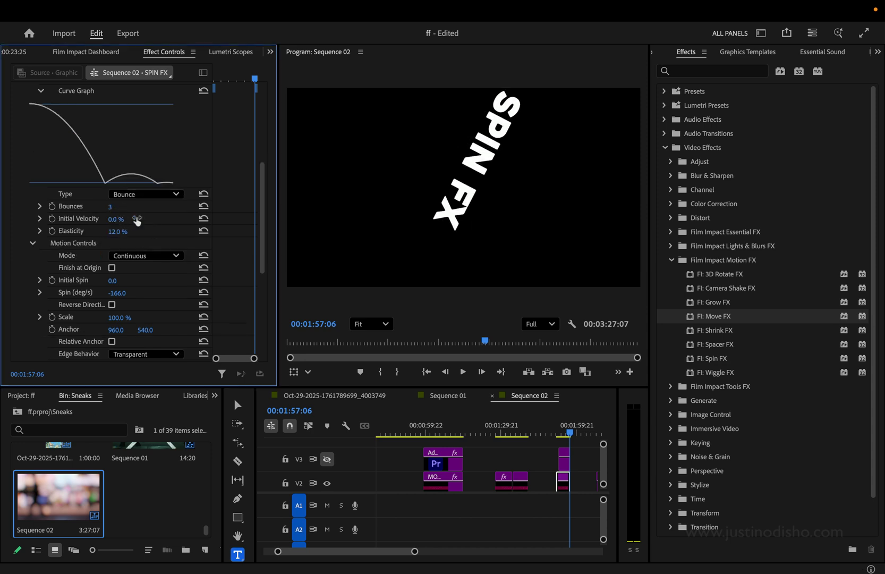
pyautogui.moveTo(567, 431); pyautogui.dragTo(557, 430)
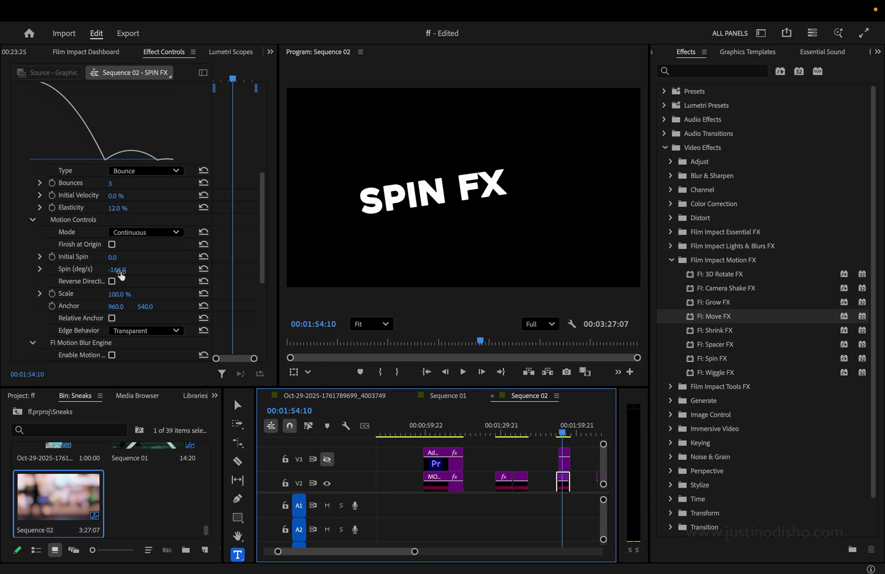
# Set the Spin FX speed to -8 deg/s, preview the title and move the spin anchor toward its first letter.
pyautogui.moveTo(121, 275); pyautogui.dragTo(205, 274)
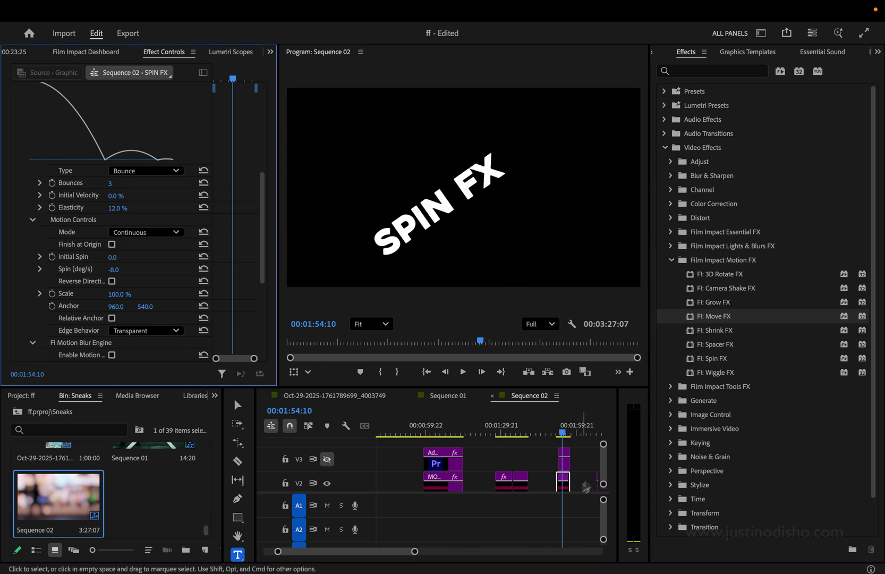
pyautogui.moveTo(566, 431); pyautogui.dragTo(559, 427)
pyautogui.press('space')
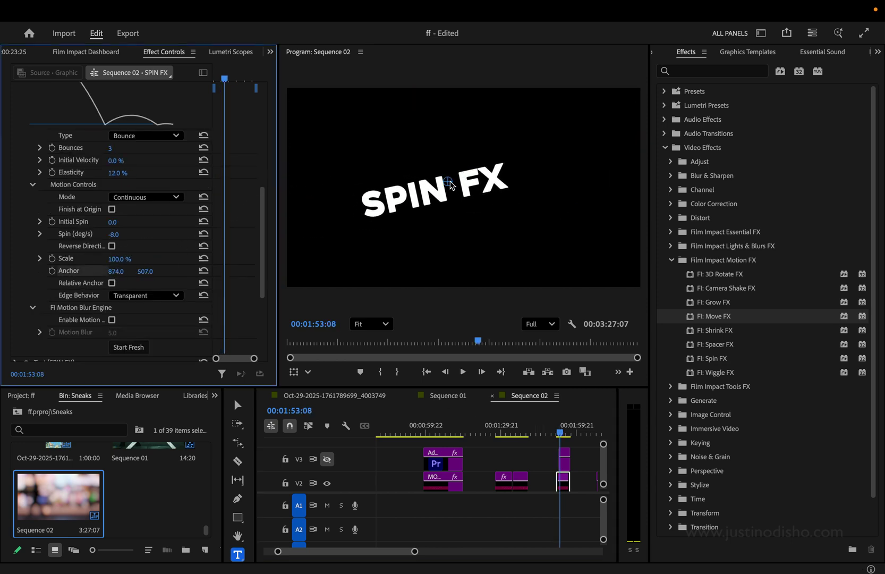
pyautogui.moveTo(450, 185); pyautogui.dragTo(386, 217)
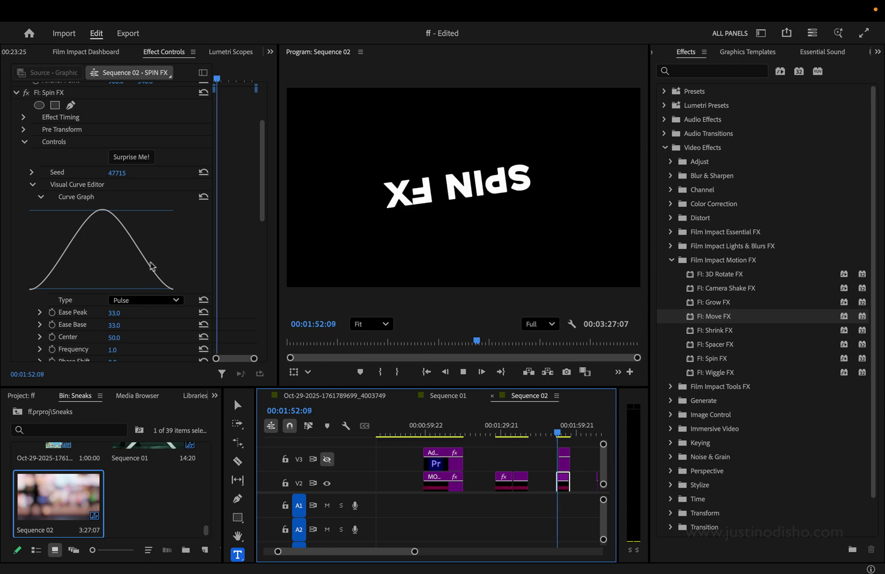
# Enable motion blur in the Spin FX Motion Blur Engine and scrub the title to preview the blurred spin.
pyautogui.scroll(-5, 60, 240)
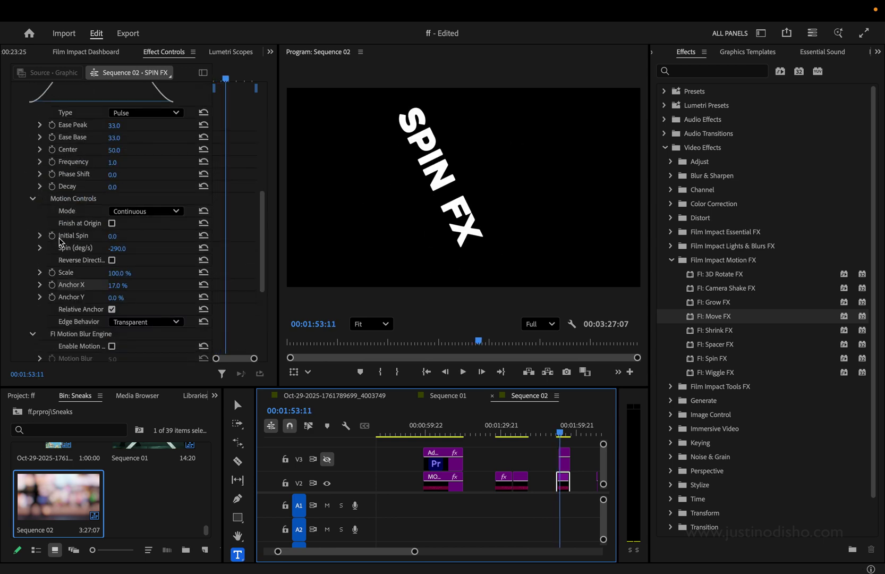
pyautogui.scroll(-3, 60, 241)
pyautogui.click(112, 276)
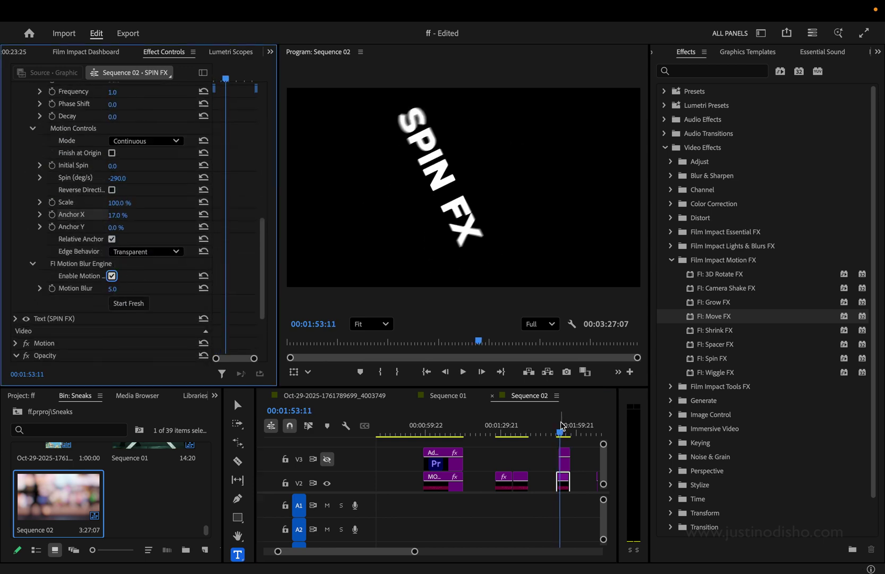
pyautogui.moveTo(562, 424); pyautogui.dragTo(559, 427)
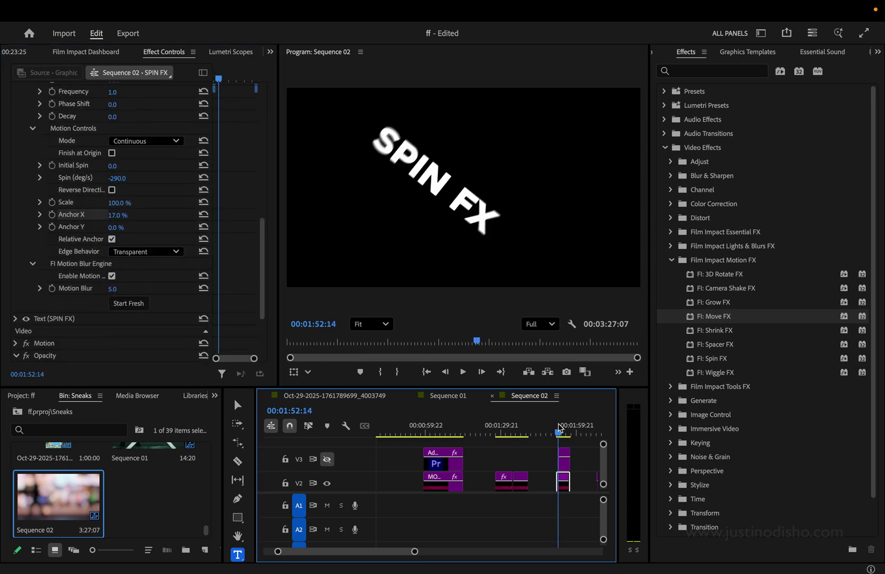
# Select the Premiere logo clip on V2, show its Wiggle FX settings and play the clip from near its start.
pyautogui.press('space')
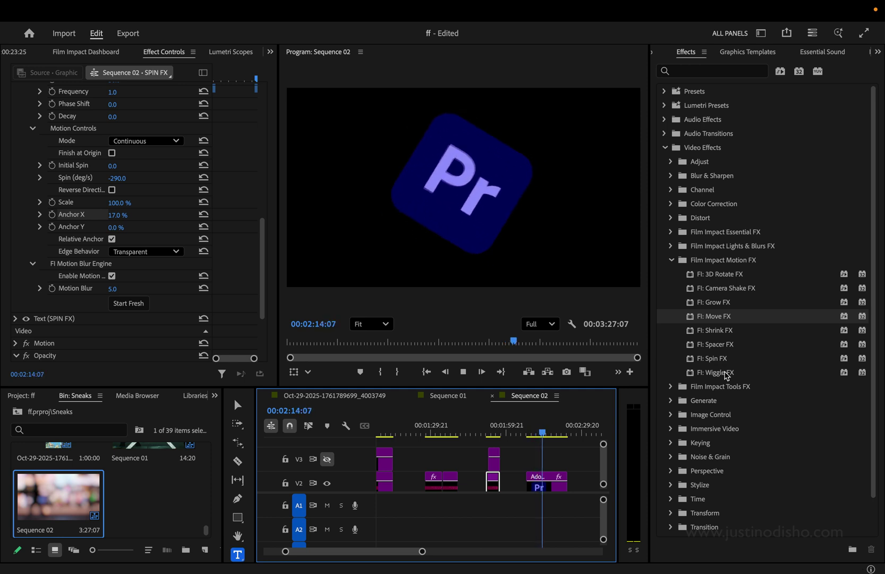
pyautogui.moveTo(727, 375); pyautogui.dragTo(587, 452)
pyautogui.moveTo(542, 479); pyautogui.dragTo(543, 480)
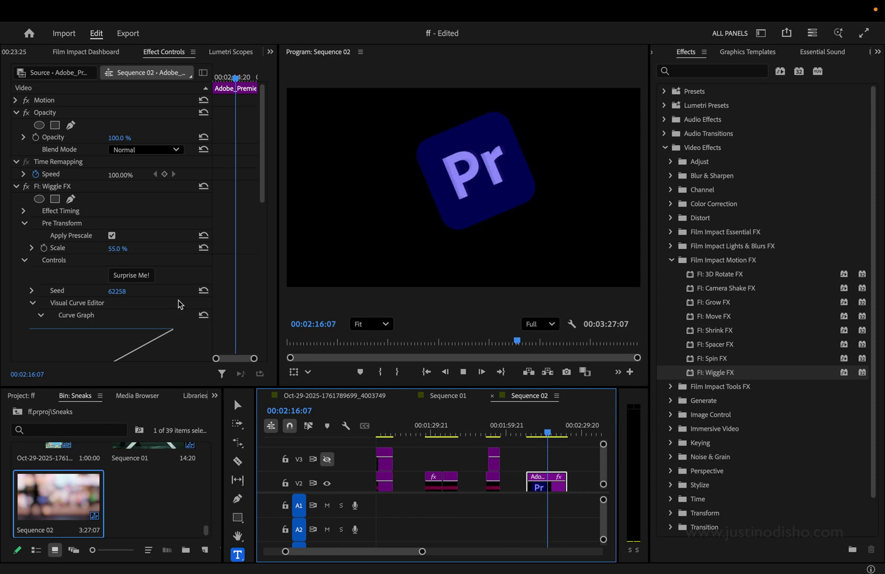
pyautogui.scroll(-3, 180, 305)
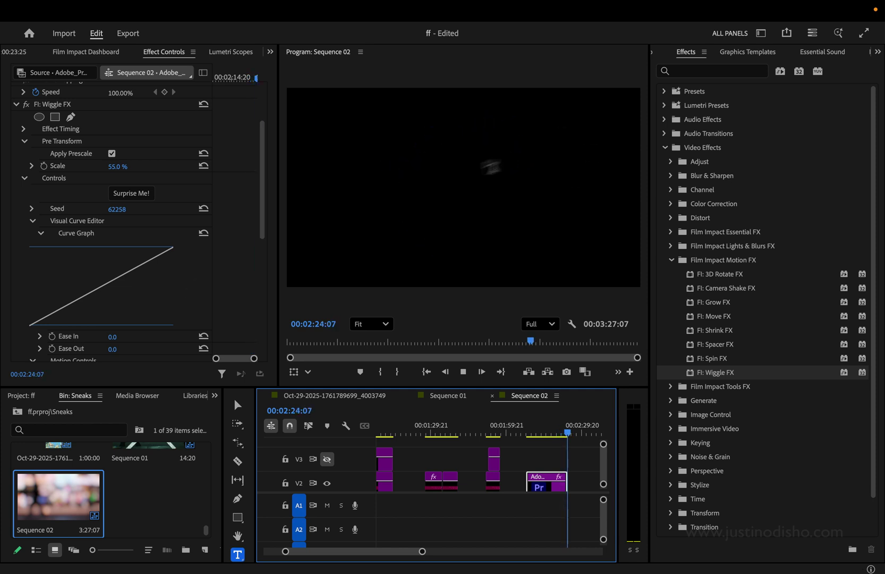
pyautogui.click(534, 432)
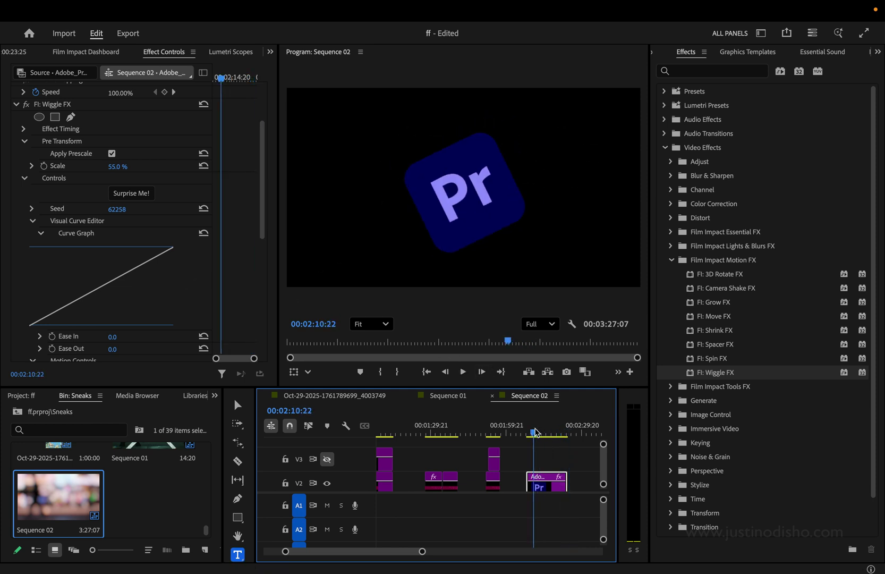
pyautogui.press('space')
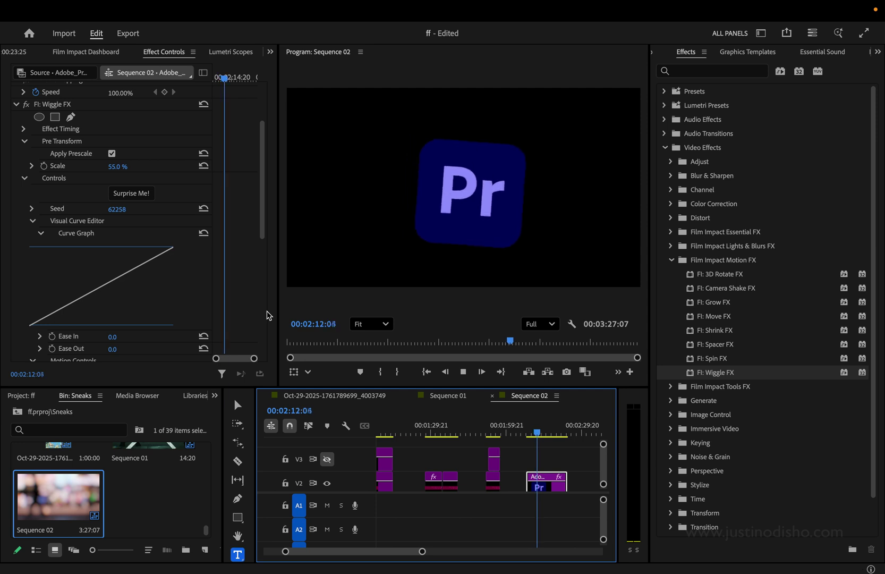
# Set the Wiggle FX motion complexity to 58, horizontal range to 8%, wiggle speed to 11% and spin range to 13 degrees, and preview the clip.
pyautogui.scroll(-5, 139, 272)
pyautogui.press('space')
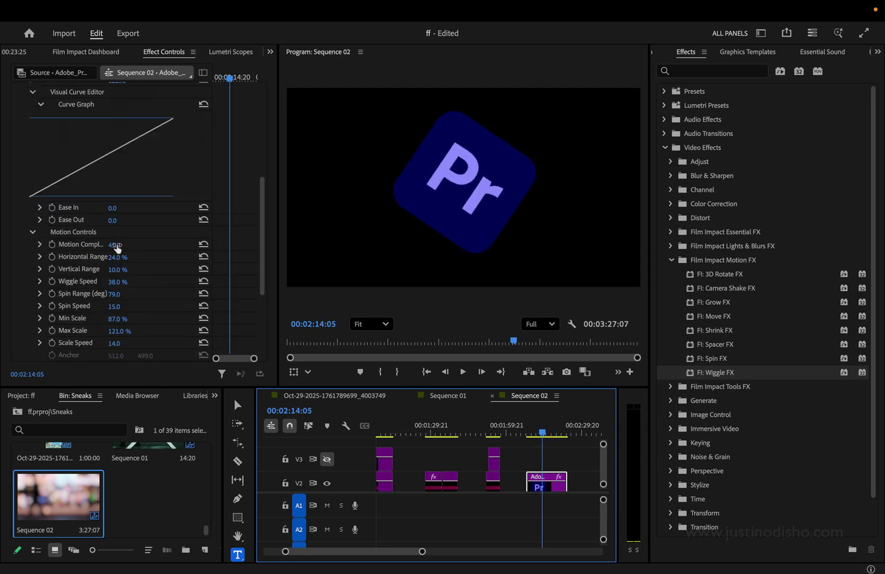
pyautogui.moveTo(116, 245)
pyautogui.mouseDown()
pyautogui.moveTo(142, 245)
pyautogui.moveTo(121, 245)
pyautogui.mouseUp()
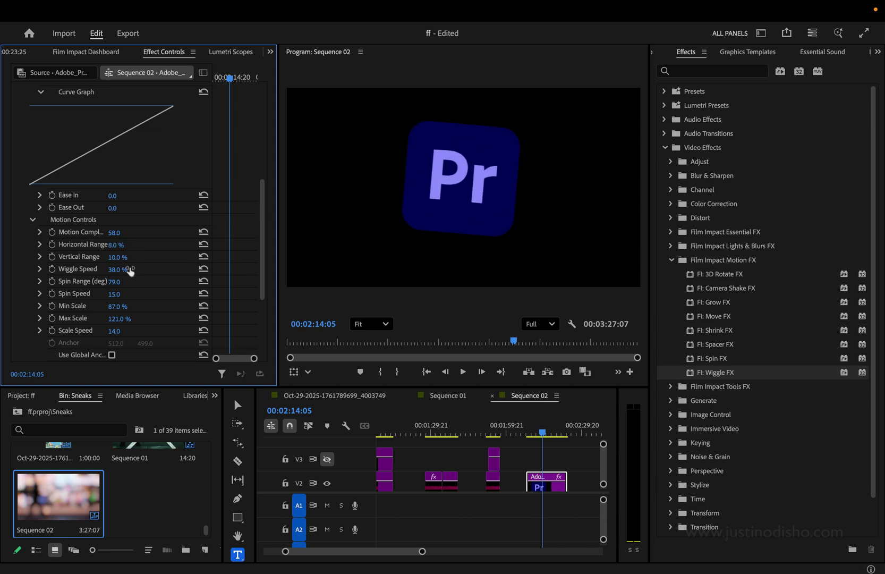
pyautogui.moveTo(130, 270); pyautogui.dragTo(101, 269)
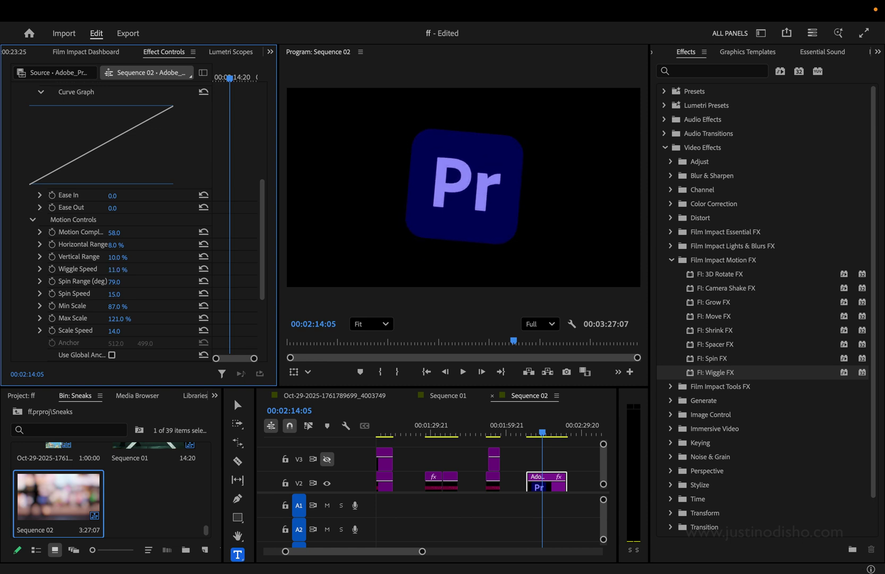
pyautogui.press('space')
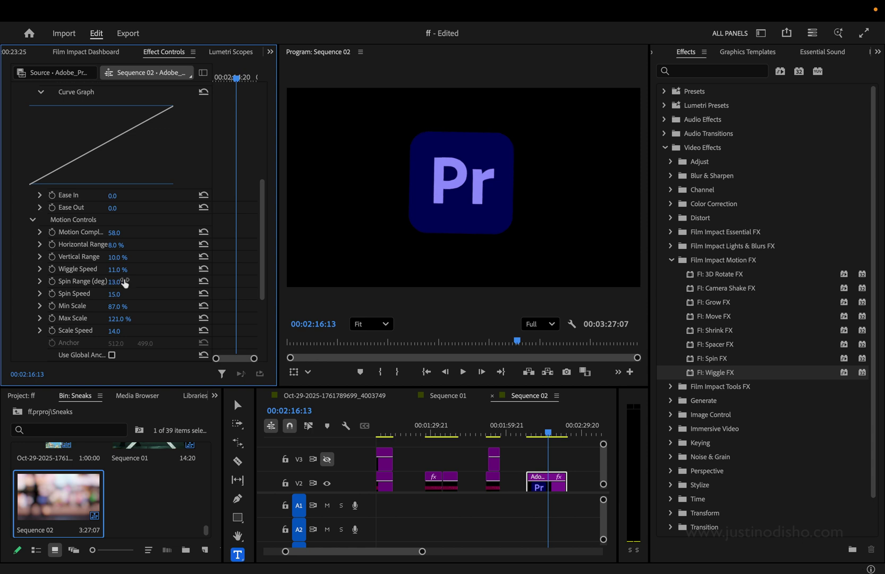
pyautogui.click(531, 428)
pyautogui.press('space')
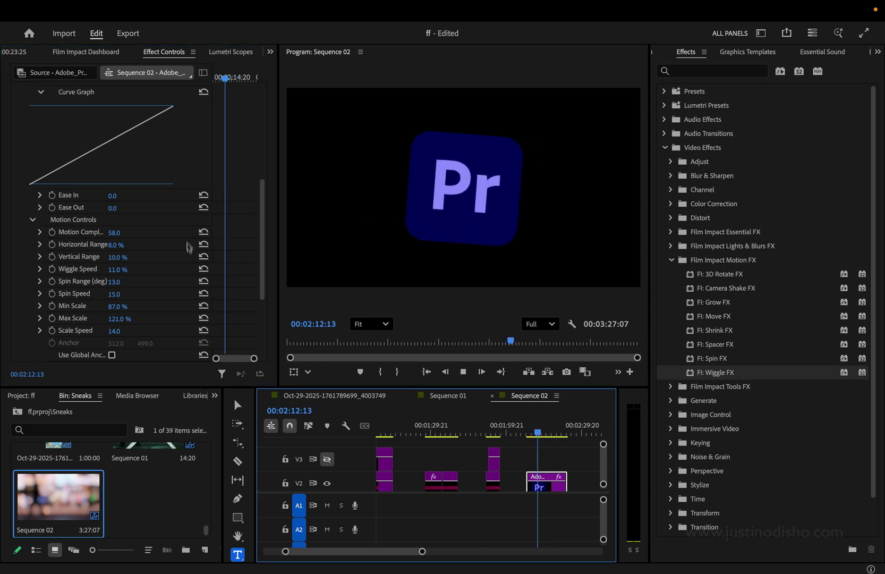
pyautogui.press('space')
# Review the remaining Wiggle FX controls and the effect's Save Preset options without saving a preset.
pyautogui.scroll(-4, 196, 268)
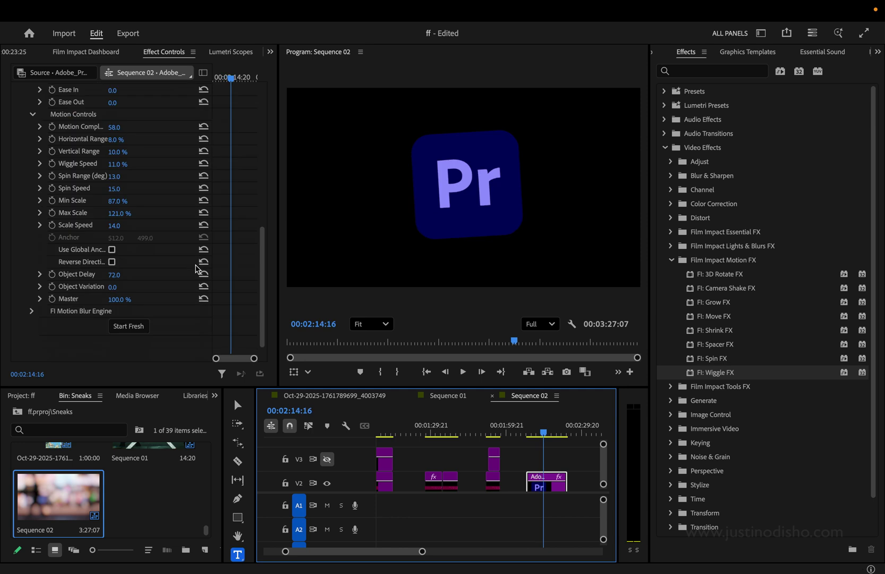
pyautogui.scroll(5, 196, 268)
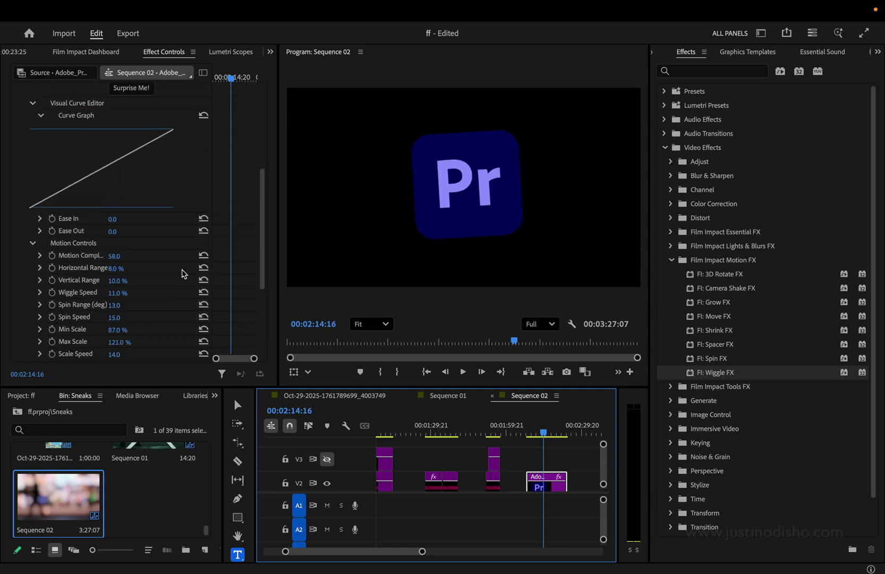
pyautogui.scroll(4, 182, 273)
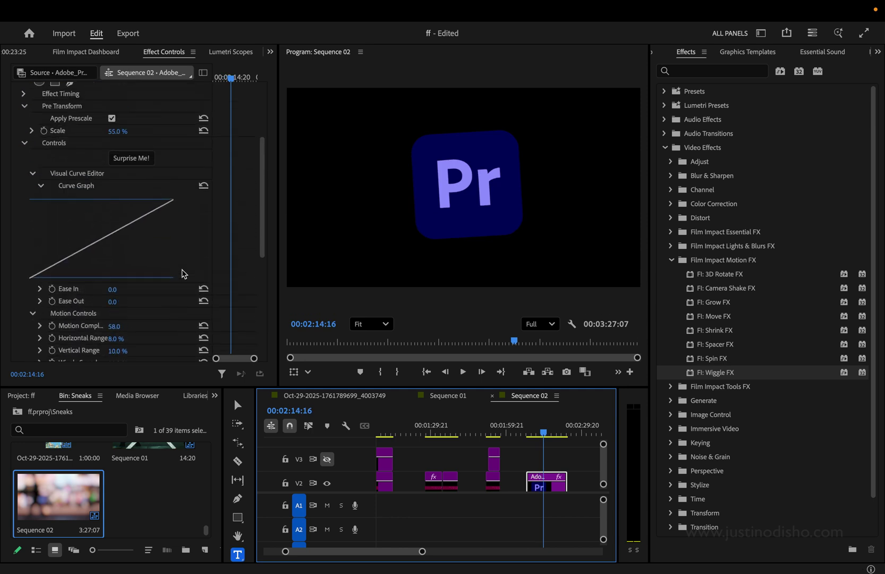
pyautogui.rightClick(56, 94)
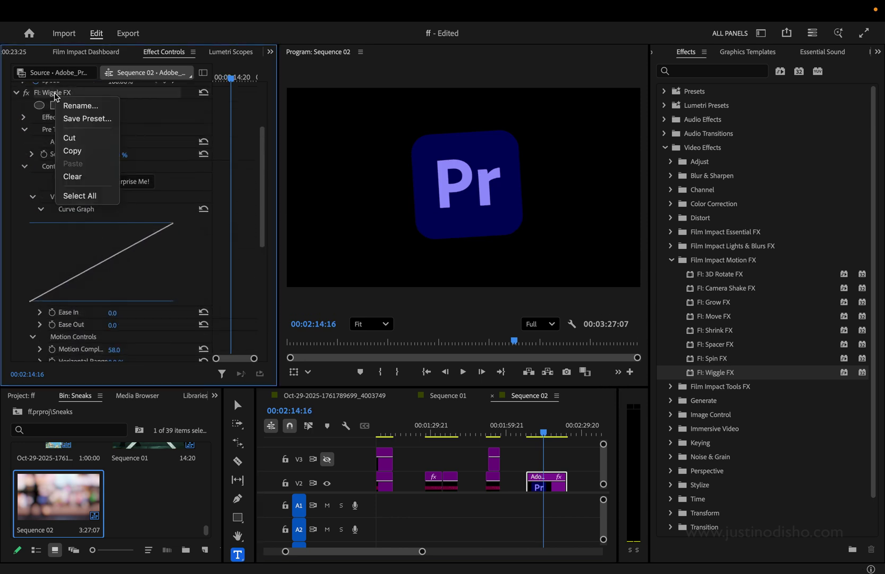
pyautogui.click(79, 119)
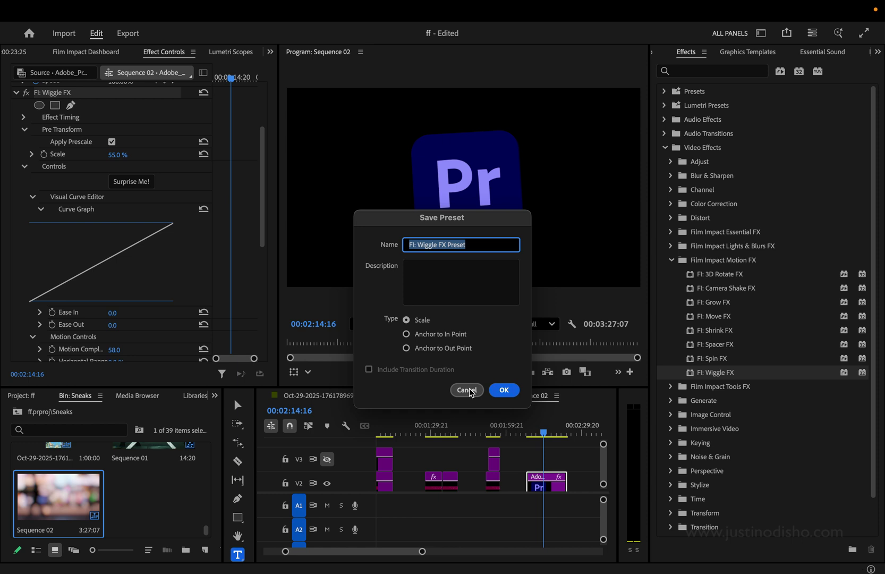
pyautogui.click(466, 389)
# Randomize the Wiggle FX settings three times with Surprise Me while playing the Premiere logo clip.
pyautogui.click(131, 181)
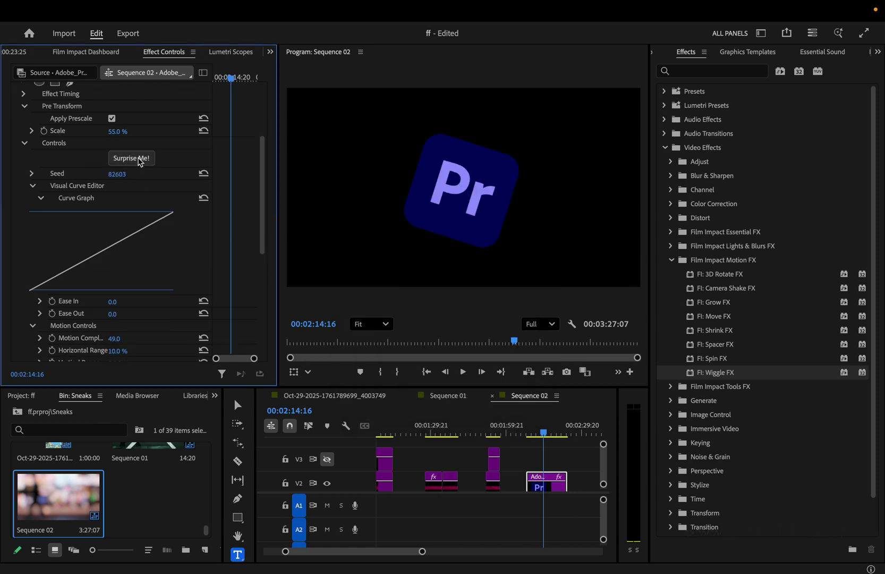
pyautogui.press('space')
pyautogui.click(140, 162)
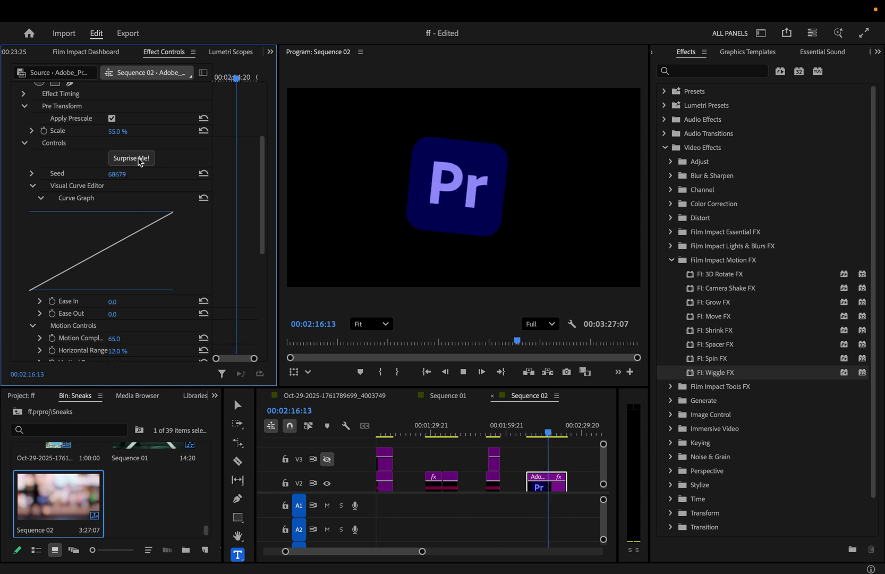
pyautogui.click(141, 162)
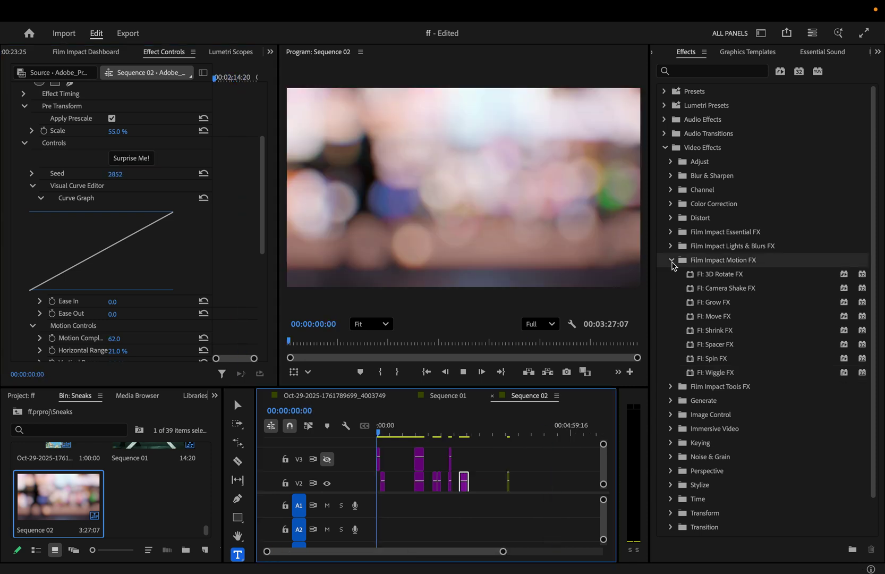
# Expand the Film Impact Tools FX effects group and browse down to the Film Impact video transitions.
pyautogui.click(670, 387)
pyautogui.scroll(-3, 704, 386)
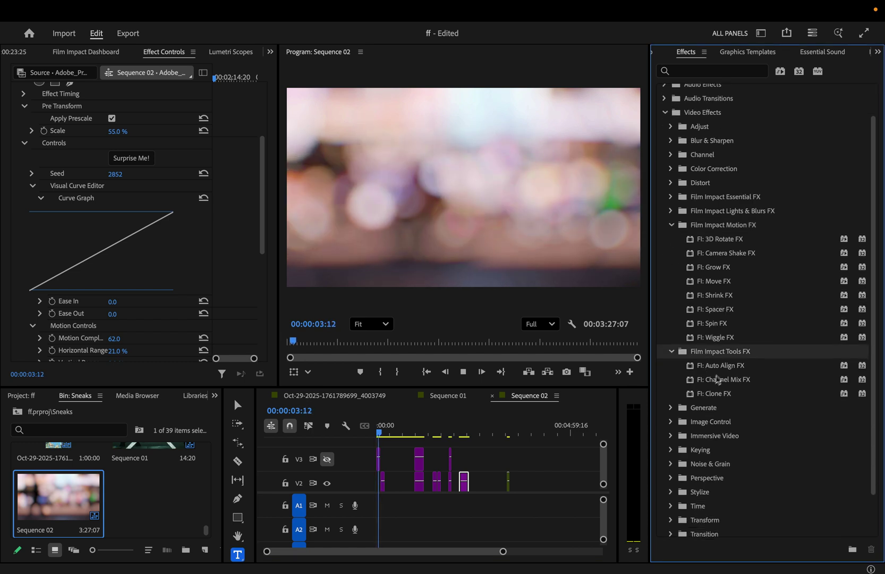
pyautogui.scroll(-5, 723, 372)
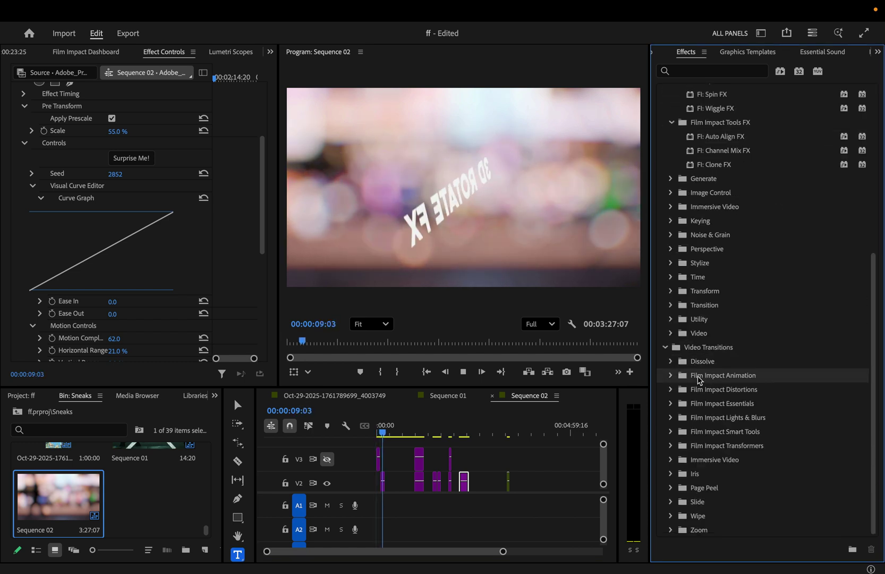